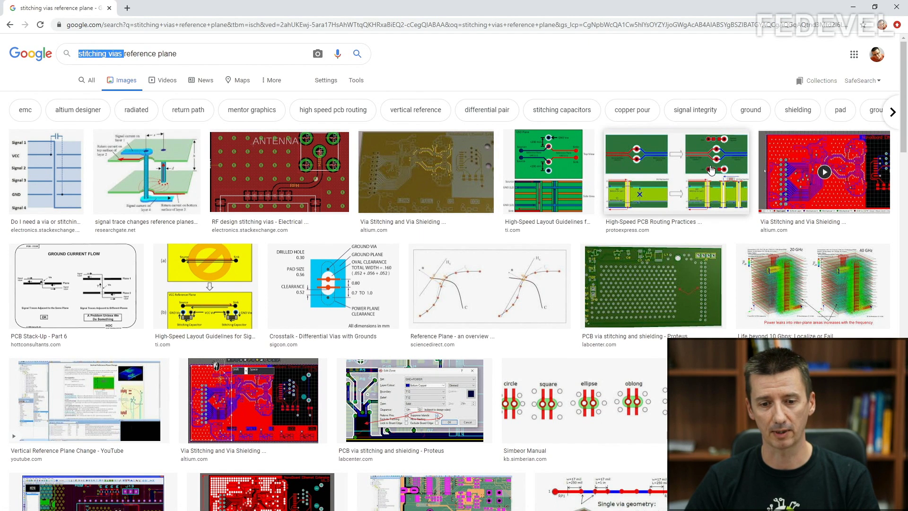
Step: Switch to the SIPro/PIPro layout and examine the current density along the SIG1 trace on the uppermost board layer
scroll(521, 255, "down", 3)
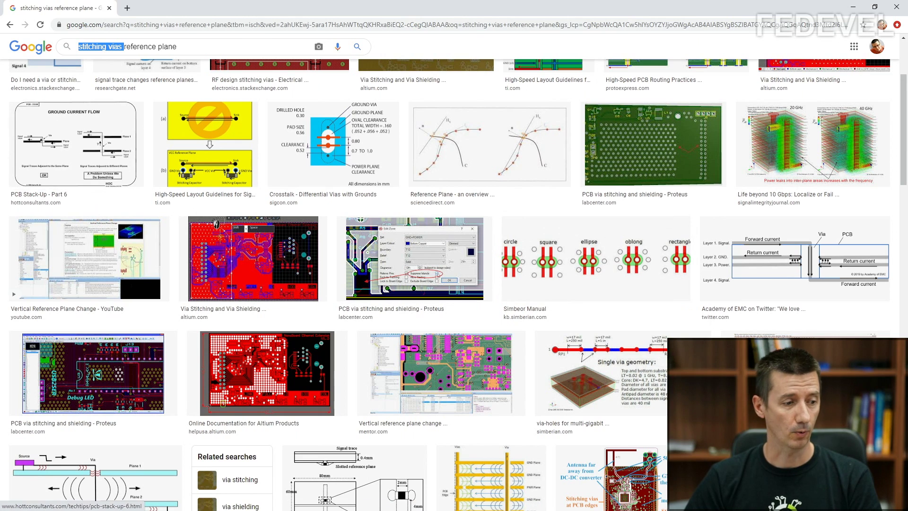
key("alt+Tab")
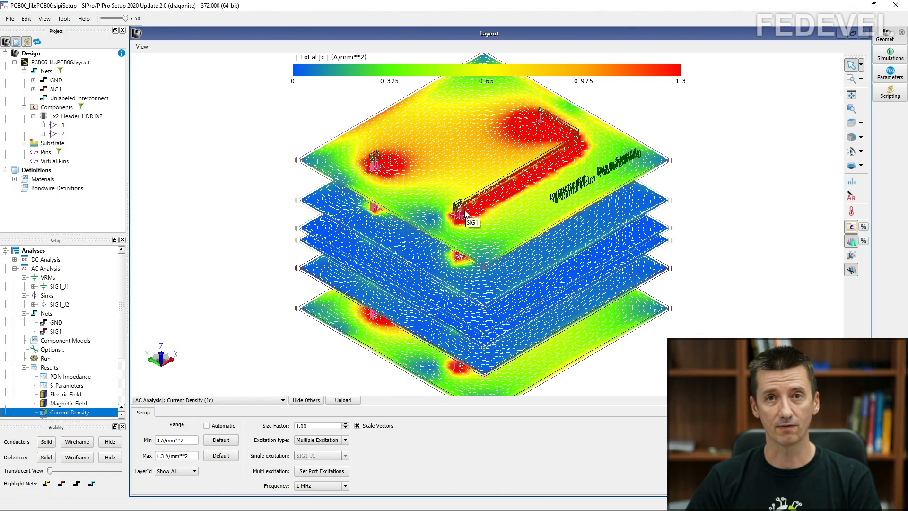
scroll(522, 147, "up", 5)
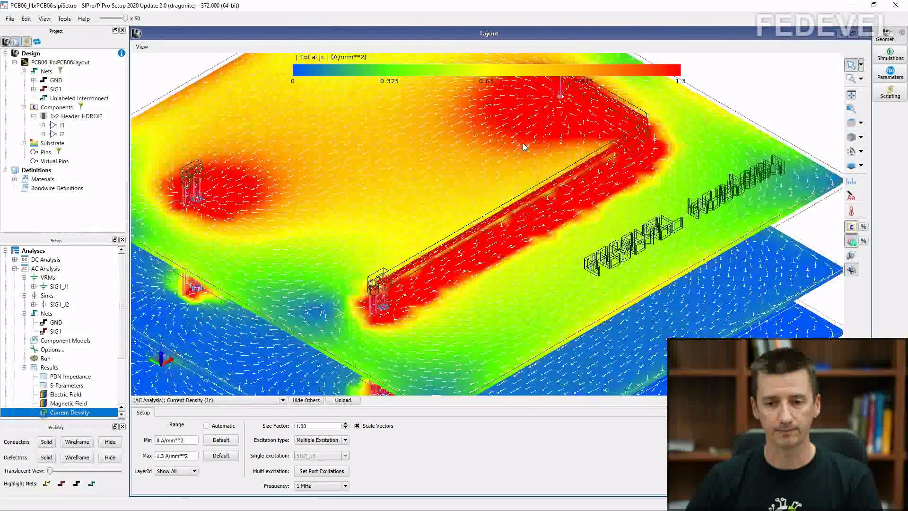
middle_click_drag(453, 286, 232, 274)
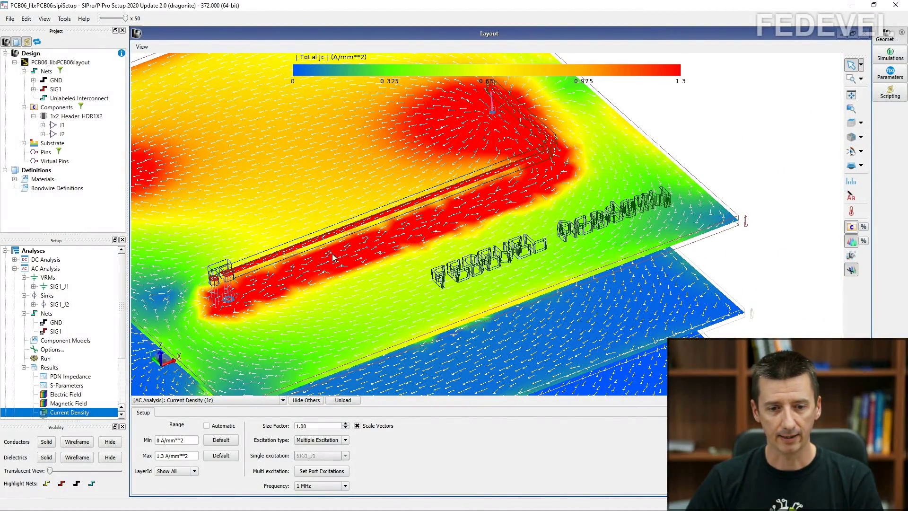
middle_click_drag(546, 251, 509, 273)
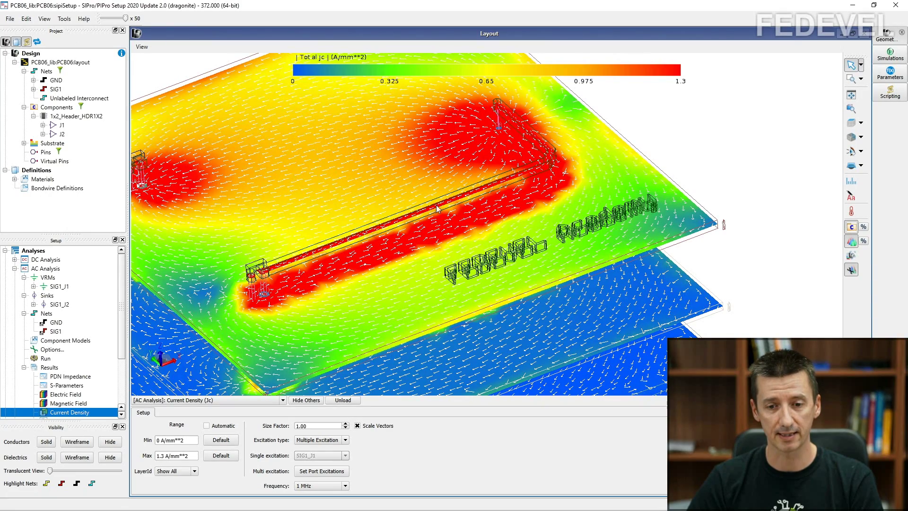
scroll(442, 173, "down", 3)
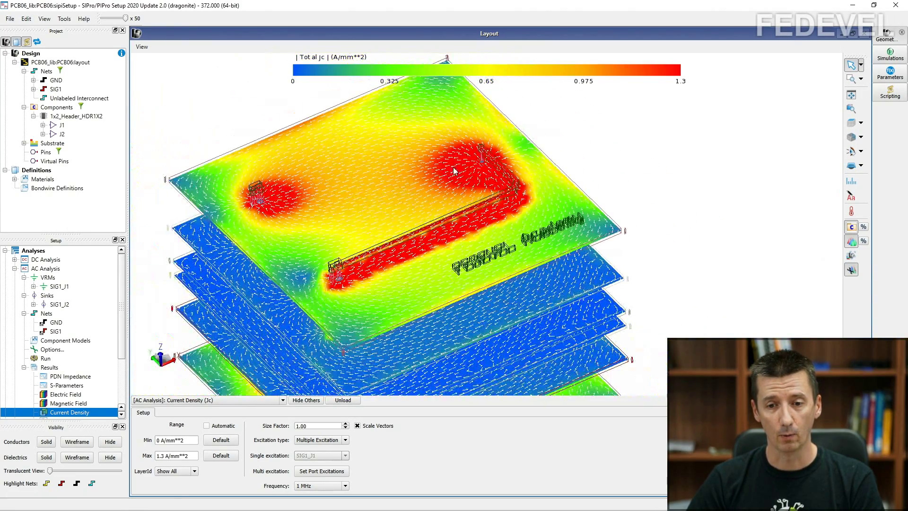
Step: Examine the current density and vector directions around the SIG1 via and across the surrounding GND plane
scroll(479, 150, "up", 5)
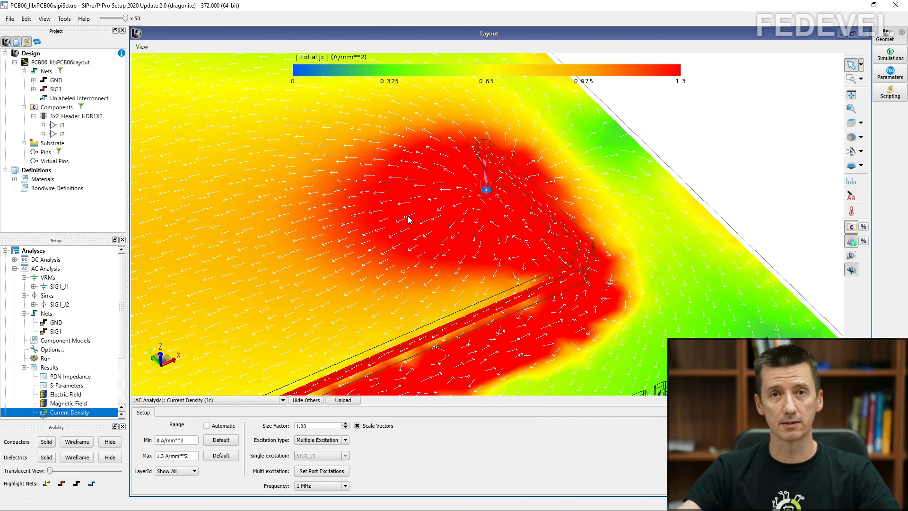
scroll(410, 219, "down", 3)
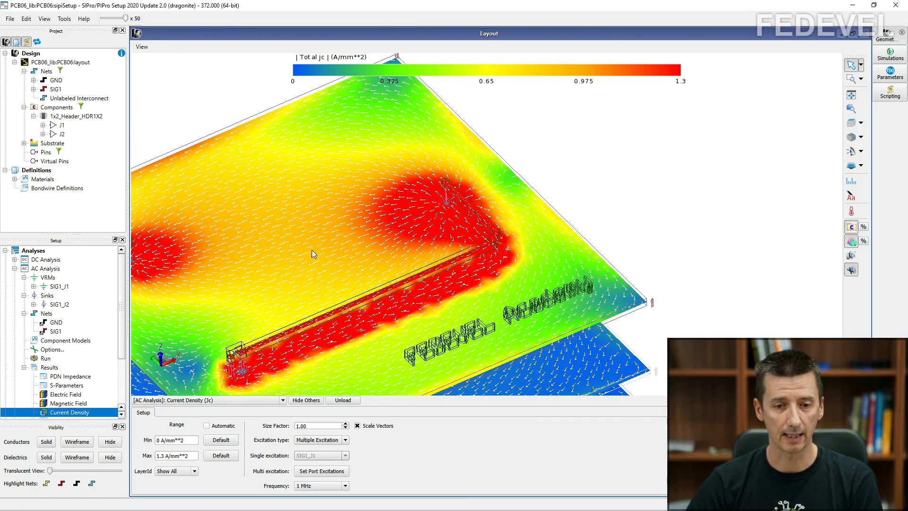
scroll(516, 174, "down", 3)
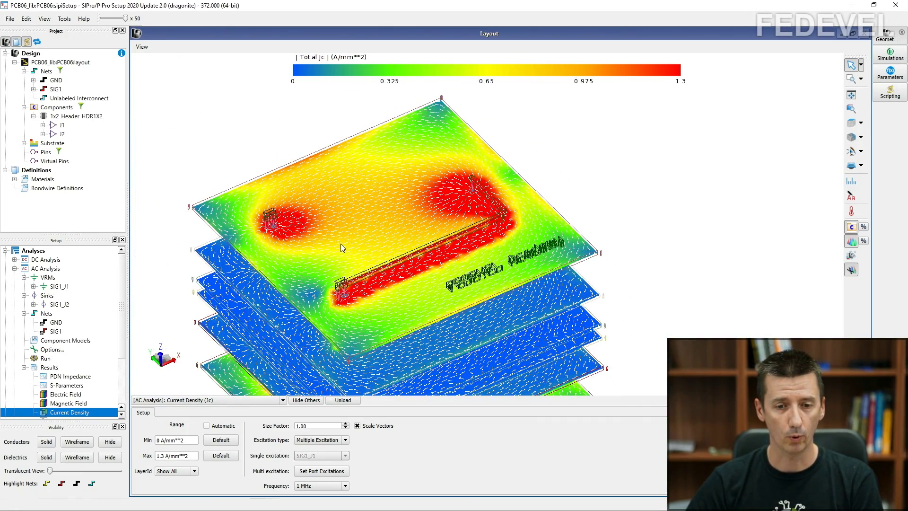
scroll(342, 246, "up", 3)
scroll(341, 243, "down", 1)
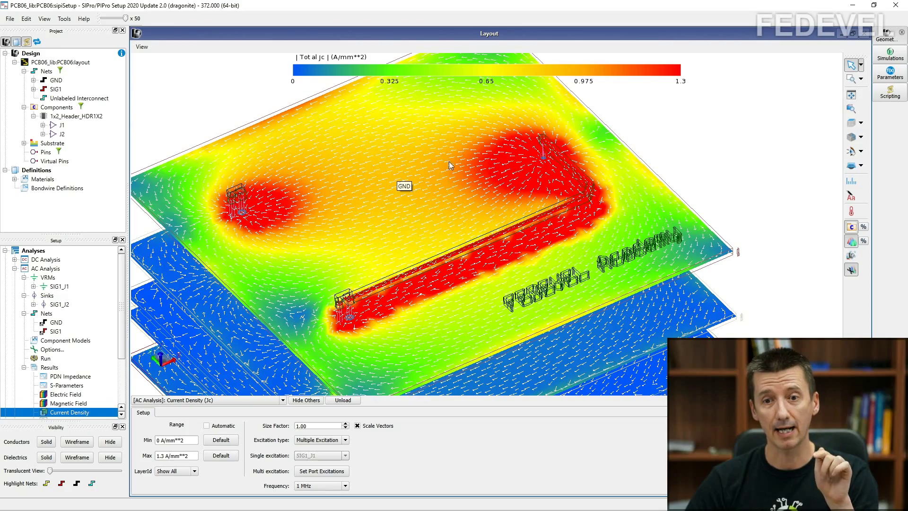
scroll(543, 139, "up", 3)
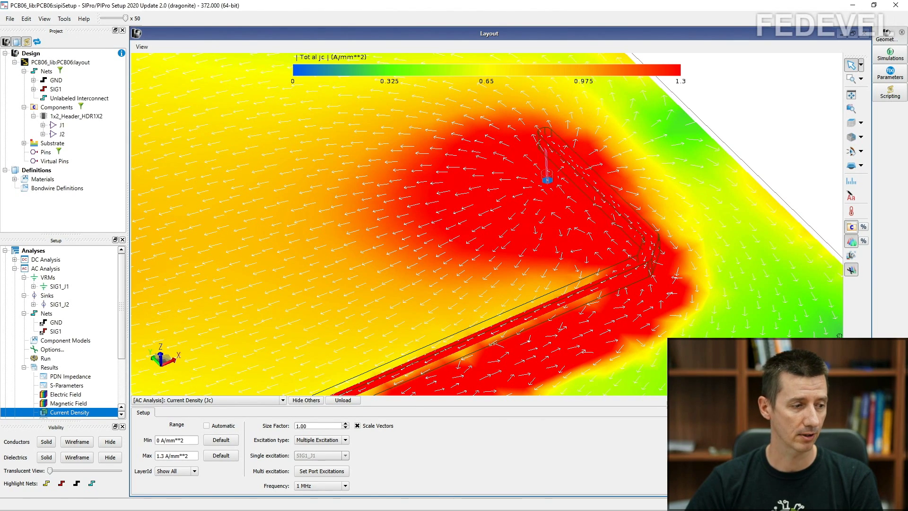
Step: Switch to Altium Designer, open PCB07.PcbDoc and inspect the GND stitching via beside the SIG1 via
key("alt+Tab")
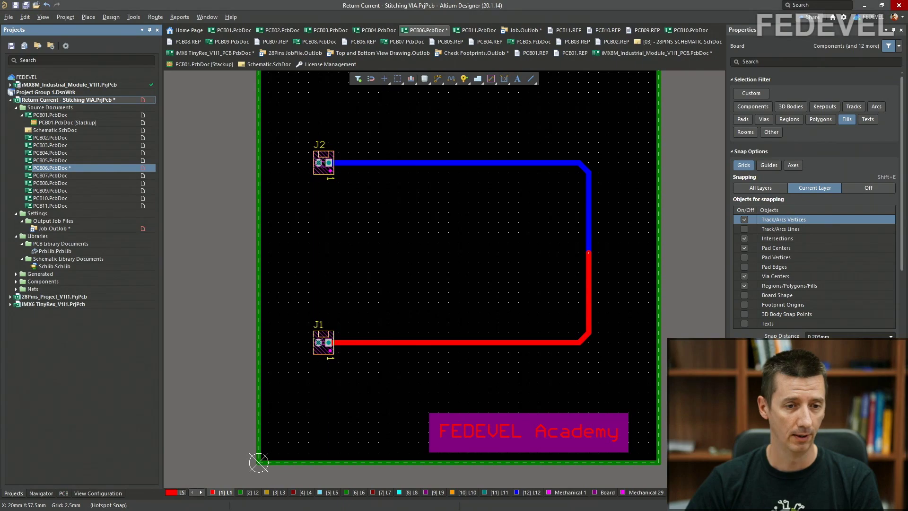
double_click(73, 175)
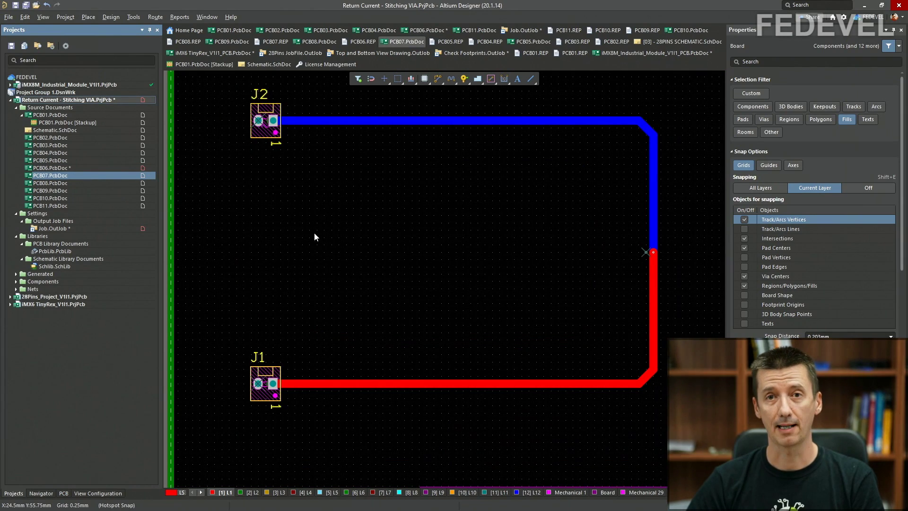
scroll(652, 252, "up", 6, "ctrl")
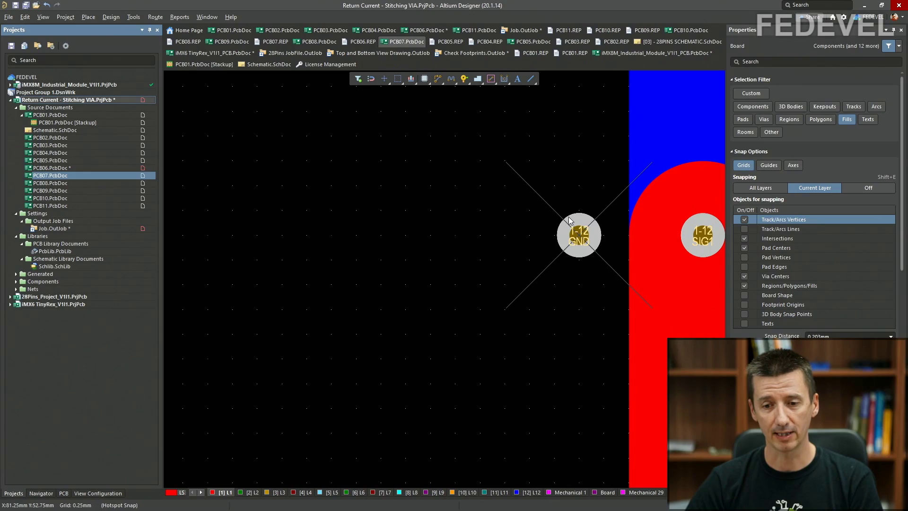
right_click_drag(562, 229, 527, 214)
scroll(529, 212, "down", 1, "ctrl")
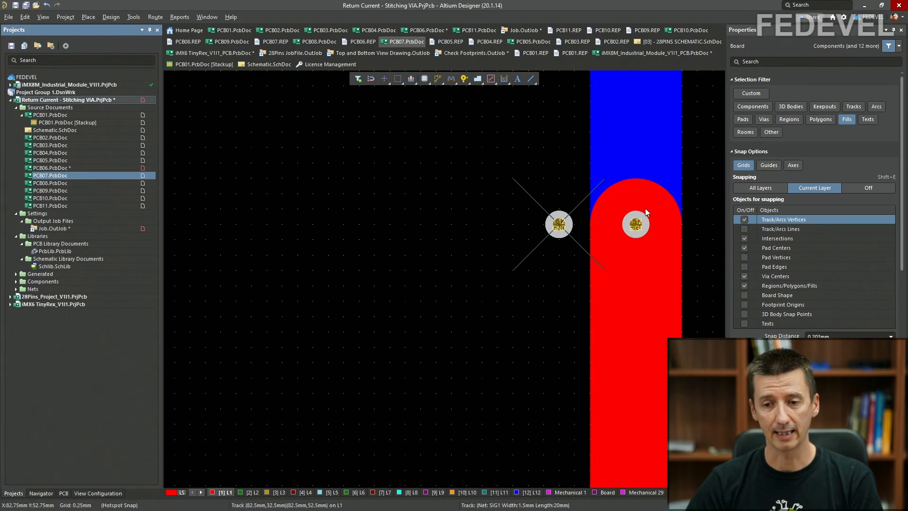
scroll(671, 187, "down", 1, "ctrl")
scroll(670, 187, "down", 5, "ctrl")
right_click_drag(435, 174, 454, 240)
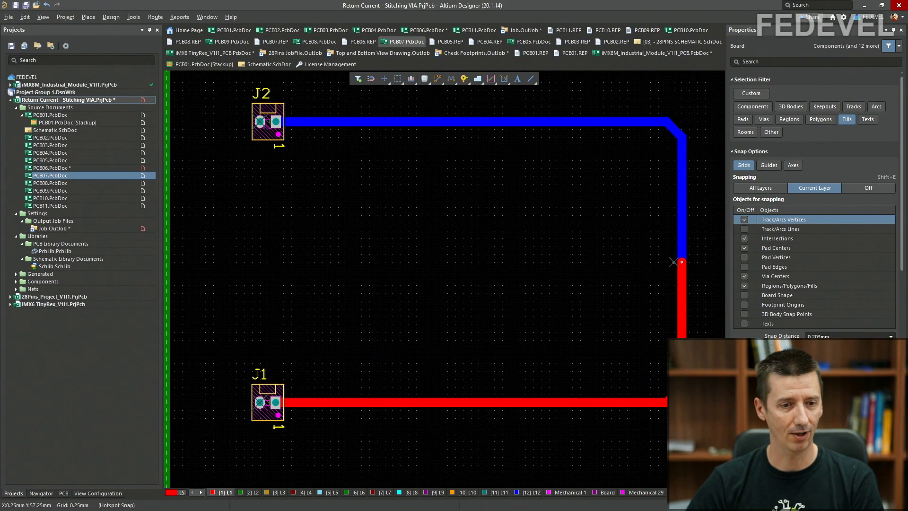
Step: Return to PCB06.PcbDoc and show only layer L1 in single-layer mode
left_click(99, 169)
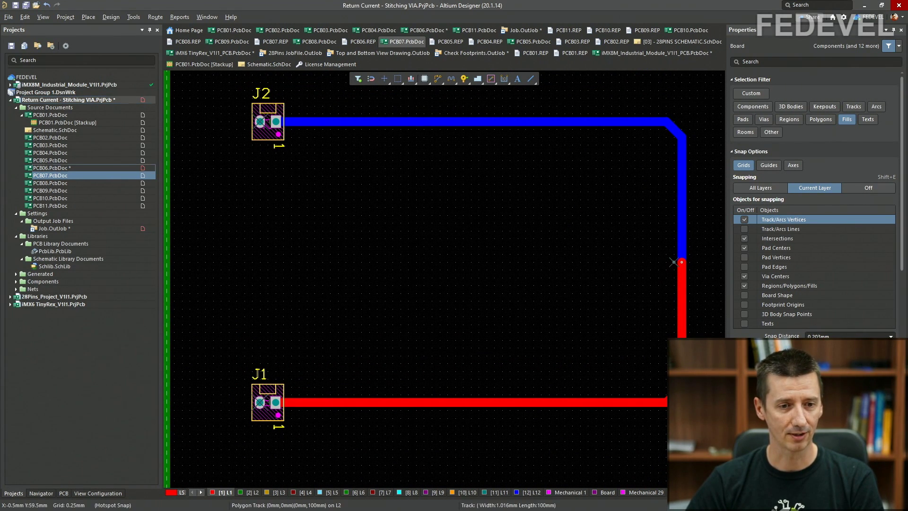
scroll(360, 232, "up", 2, "ctrl")
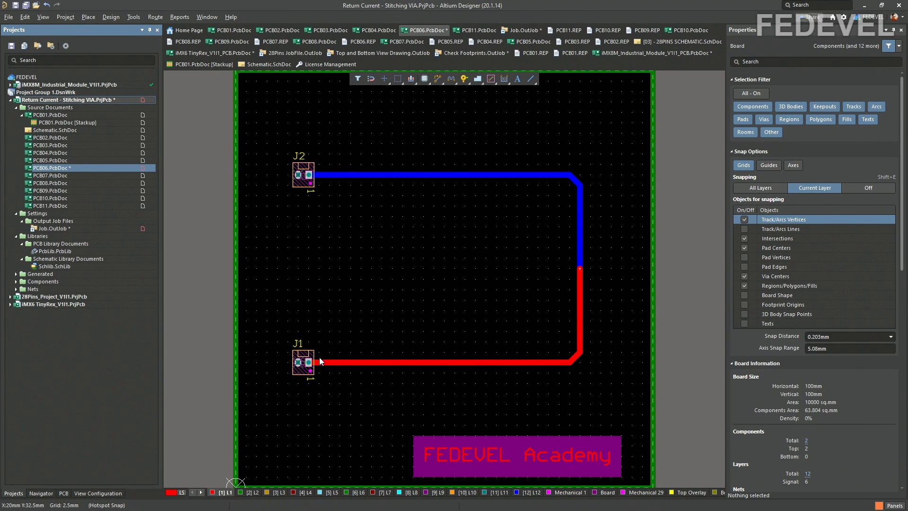
left_click(270, 321)
key("shift+s")
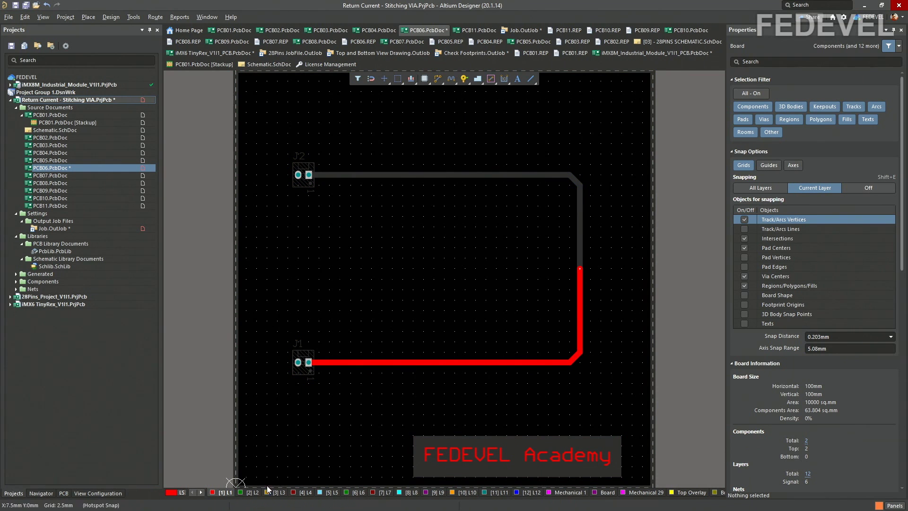
Step: Step through layers L2 to L12 of PCB06 one at a time to examine their planes and tracks, then leave single-layer mode
left_click(253, 492)
double_click(330, 259)
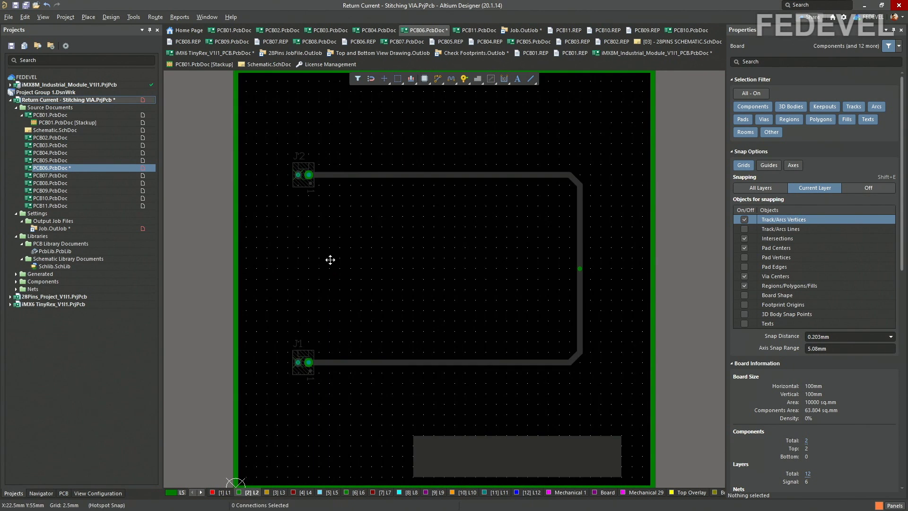
left_click(514, 226)
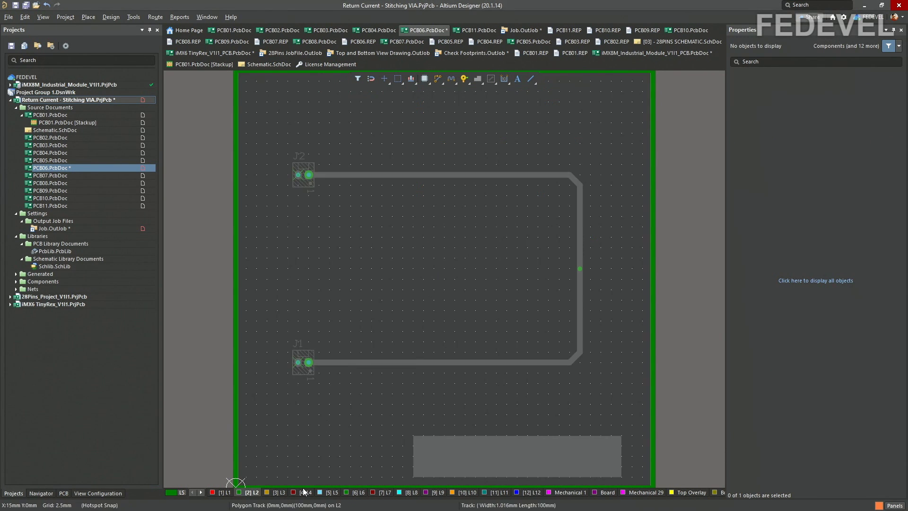
left_click(278, 492)
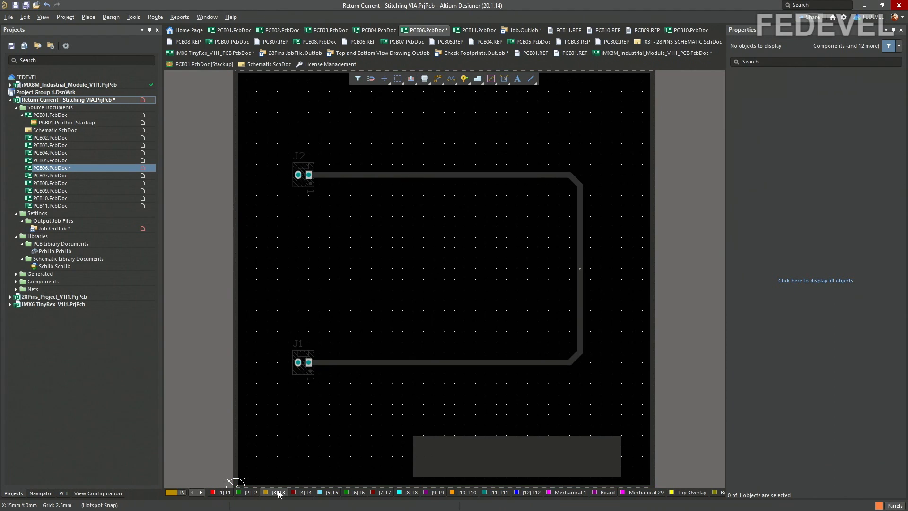
left_click(302, 493)
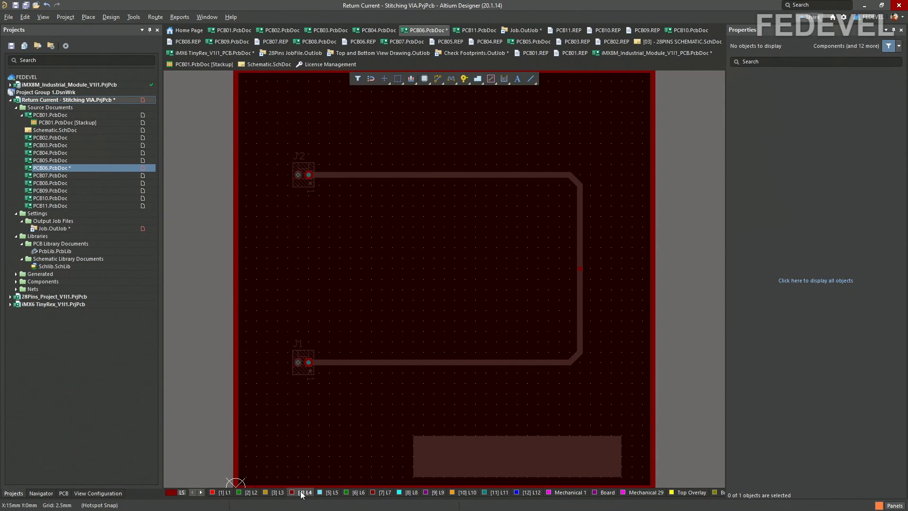
left_click(331, 492)
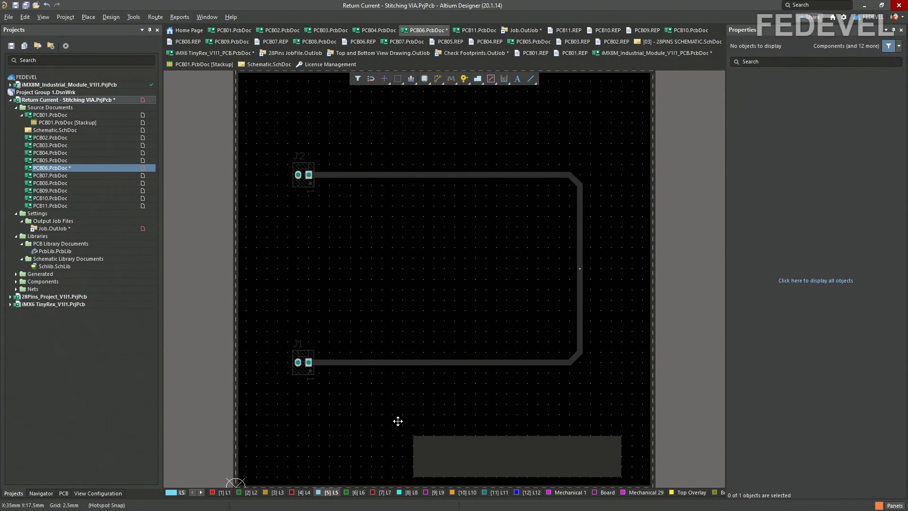
left_click(364, 493)
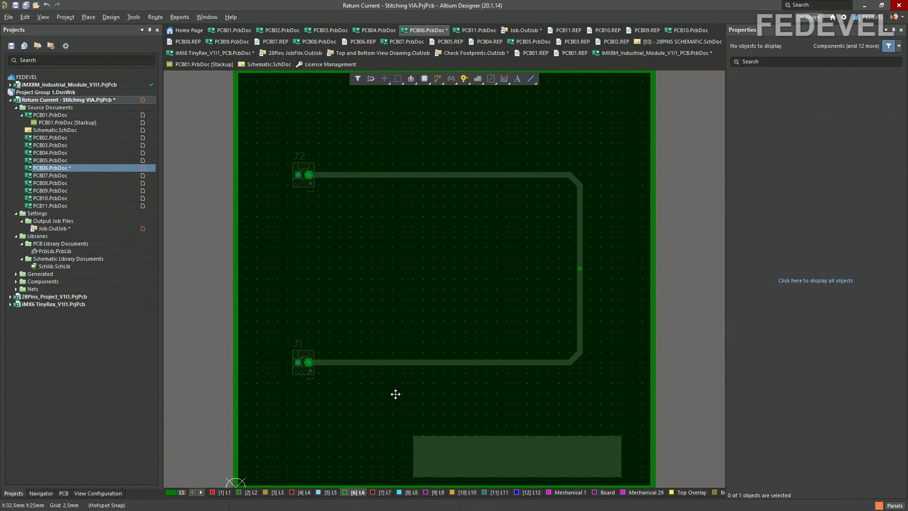
left_click(382, 492)
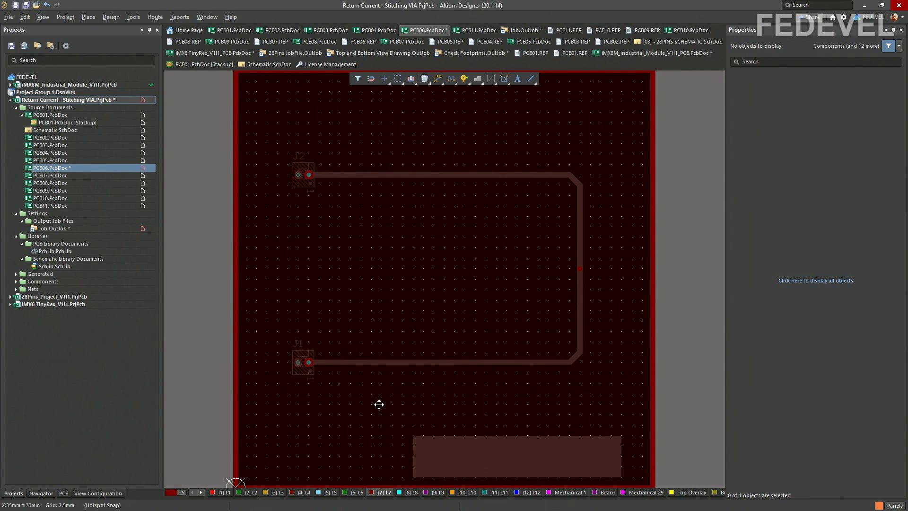
left_click(411, 492)
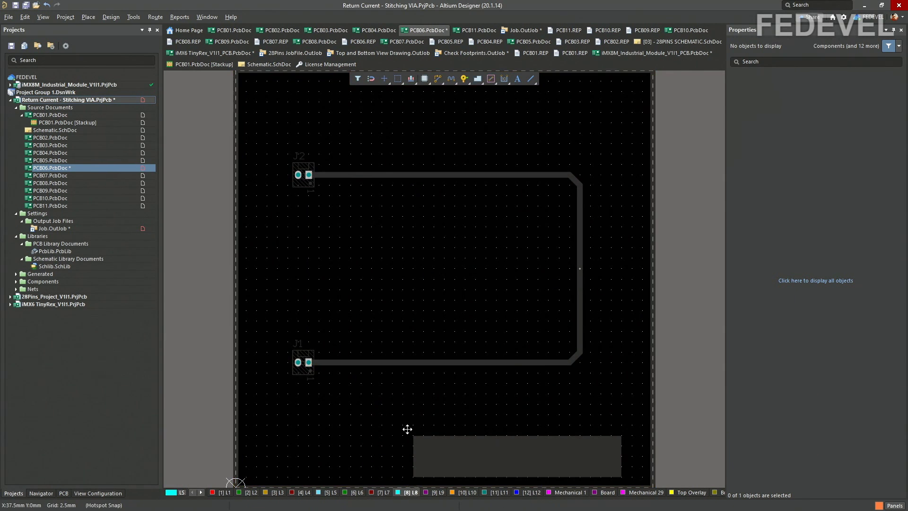
left_click(434, 493)
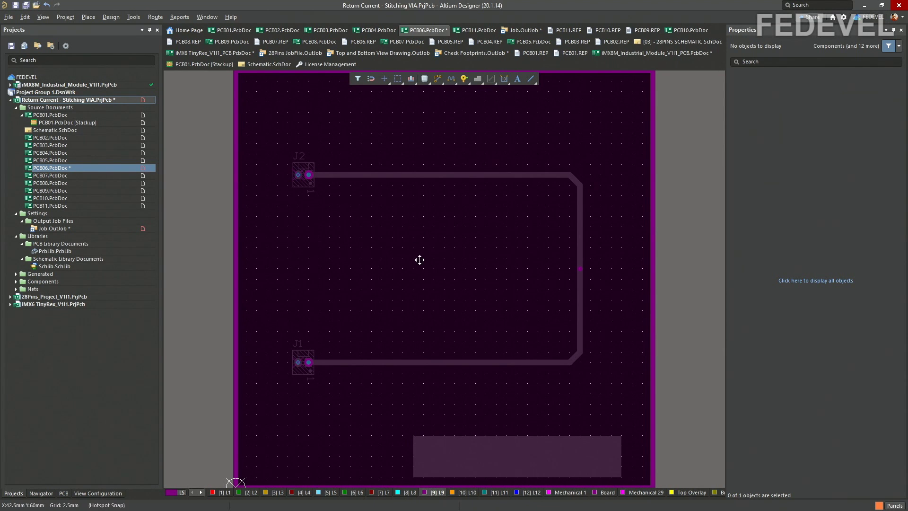
left_click(467, 493)
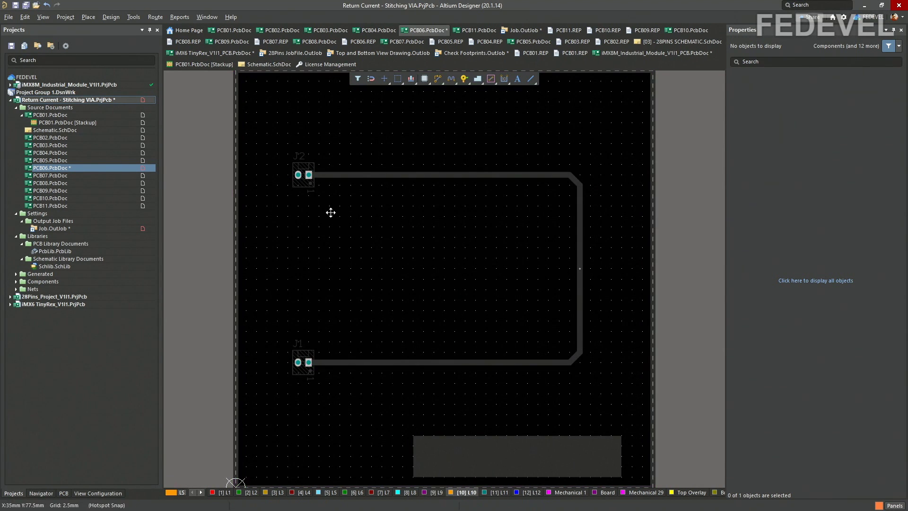
left_click(497, 492)
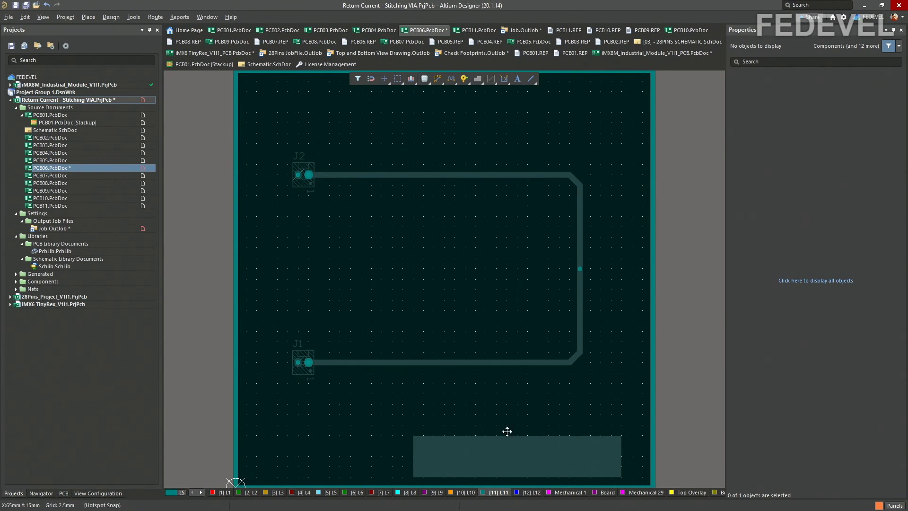
left_click(530, 494)
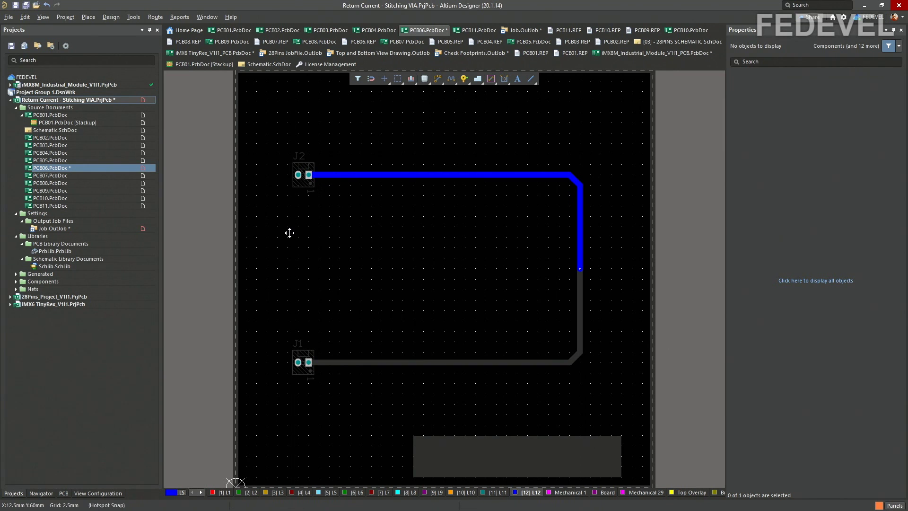
key("shift+s")
key("shift+s")
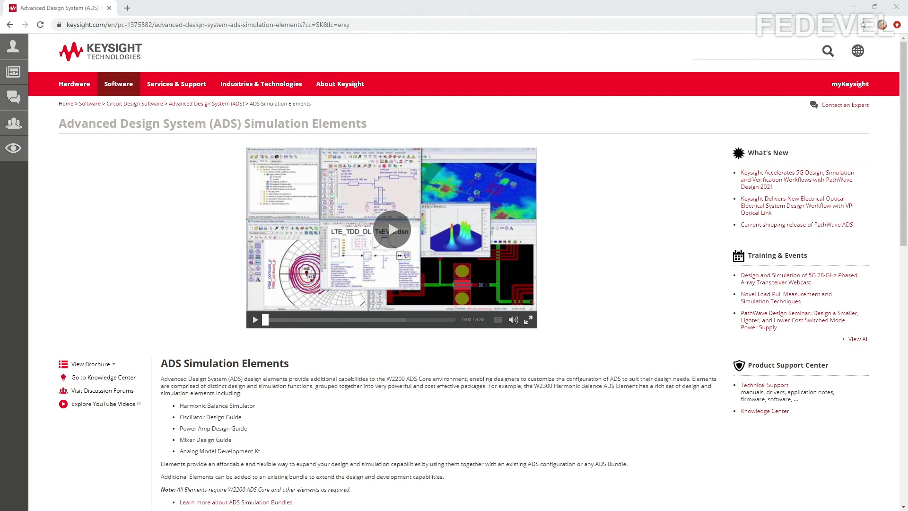
Step: Highlight "Advanced Design System" in the heading of the Keysight product page
left_click_drag(61, 121, 208, 127)
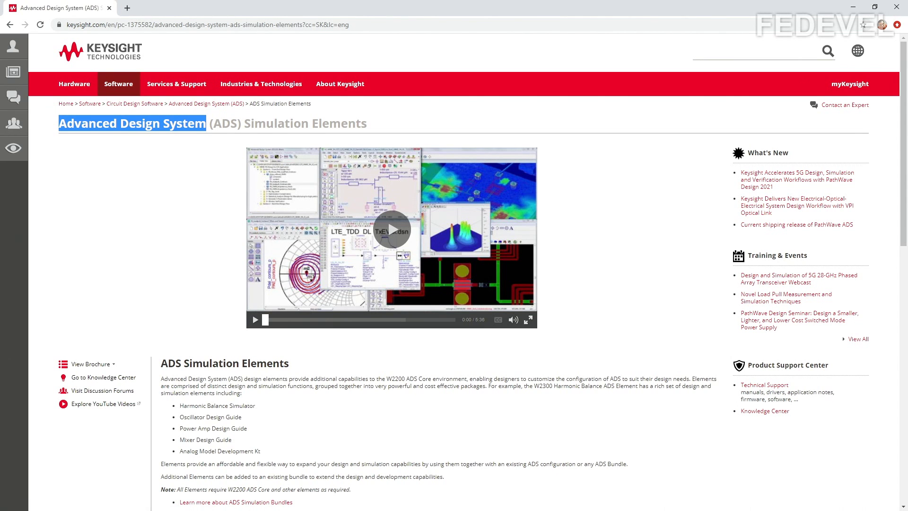
Step: Switch to the PCB06 SIPro/PIPro setup in Keysight ADS and locate header components J1 and J2 in the design
key("alt+Tab")
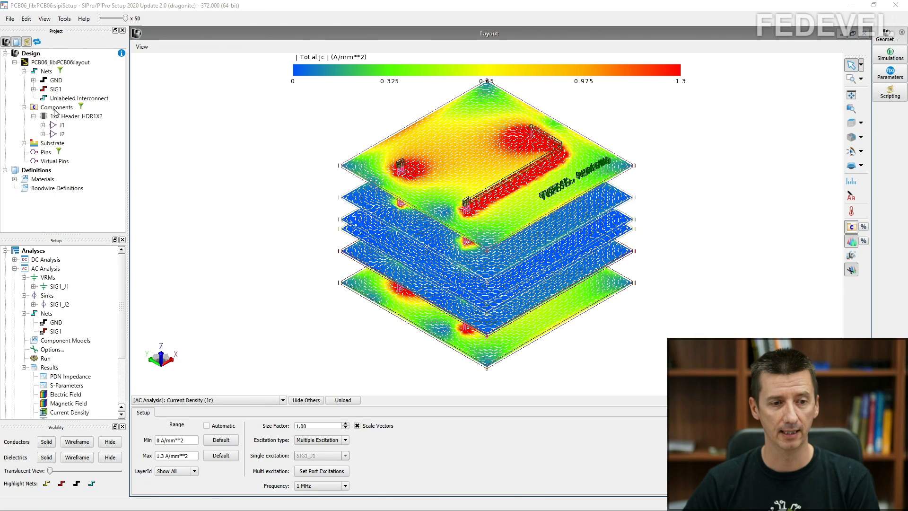
left_click(60, 126)
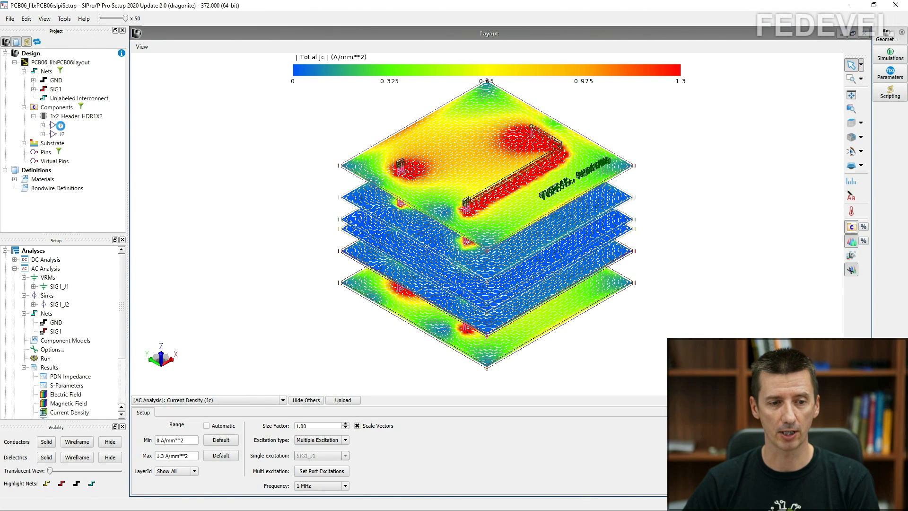
left_click(68, 135)
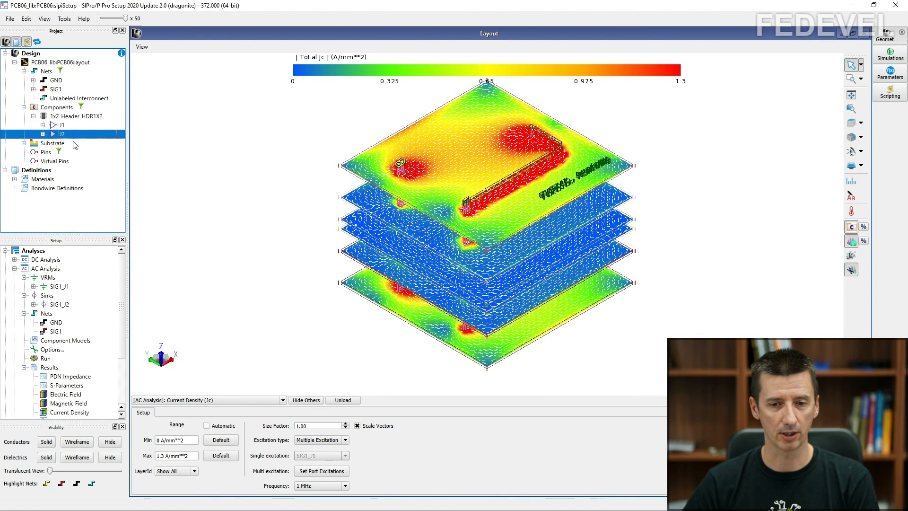
Step: Review the settings of the SIG1_J1 VRM and the SIG1_J2 sink in the AC analysis without changing them
double_click(56, 286)
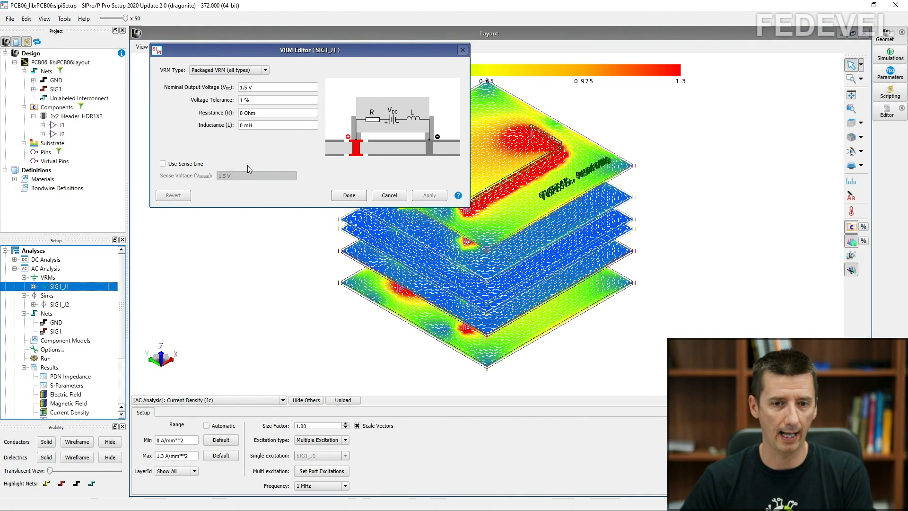
left_click(463, 50)
double_click(78, 305)
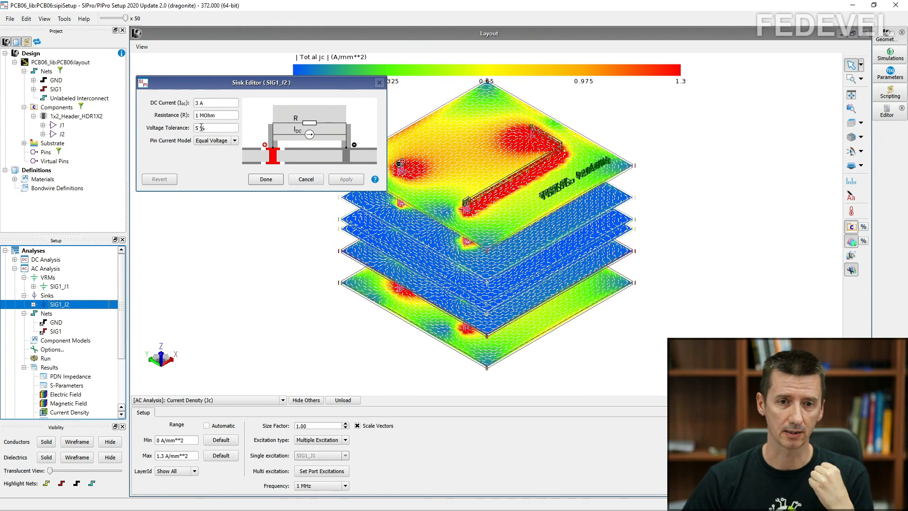
left_click(379, 82)
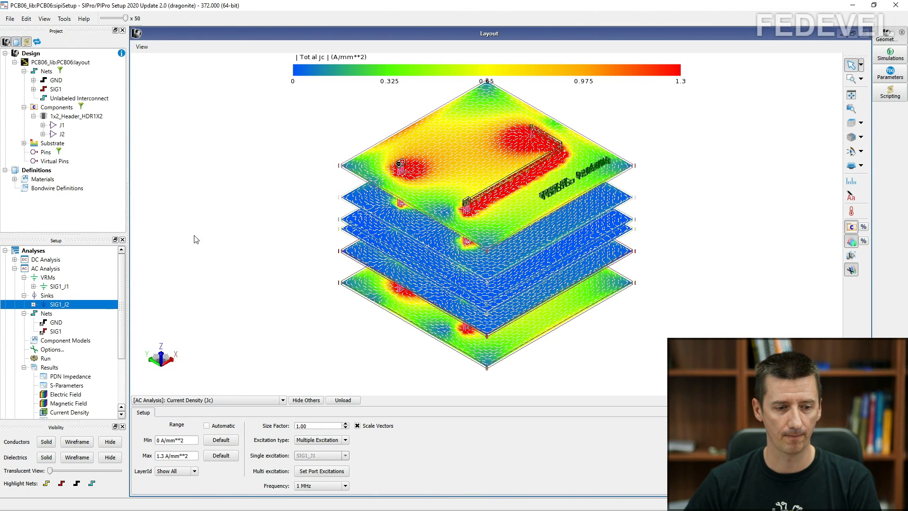
Step: Review the AC analysis frequency plan, fields storage and mesh options, leaving the simulation setup unchanged
double_click(59, 350)
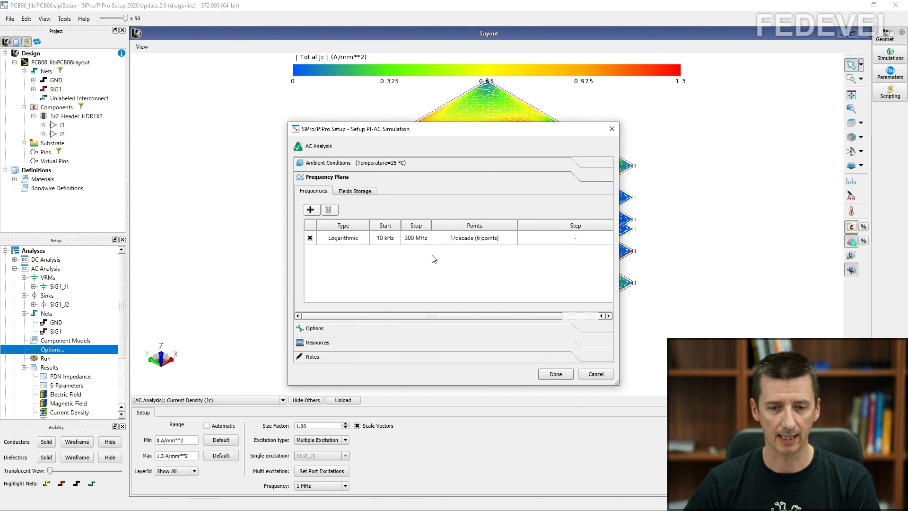
left_click(369, 195)
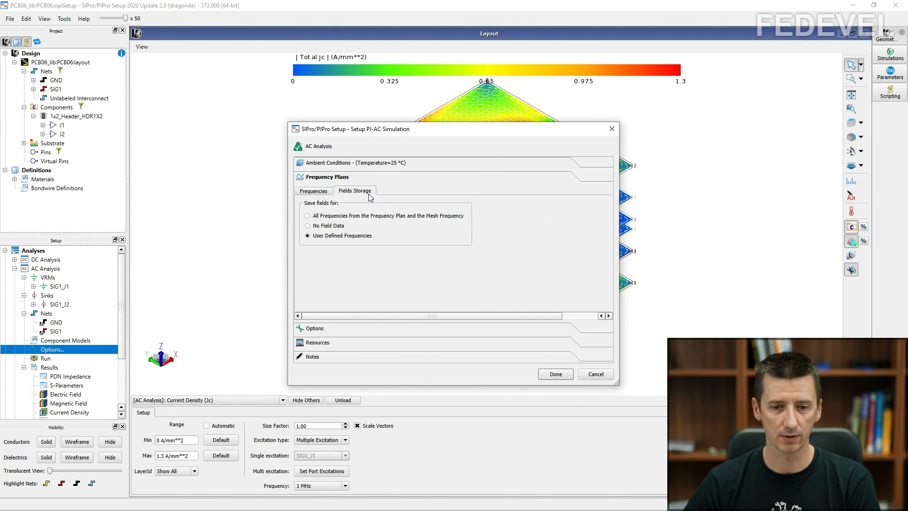
left_click(324, 332)
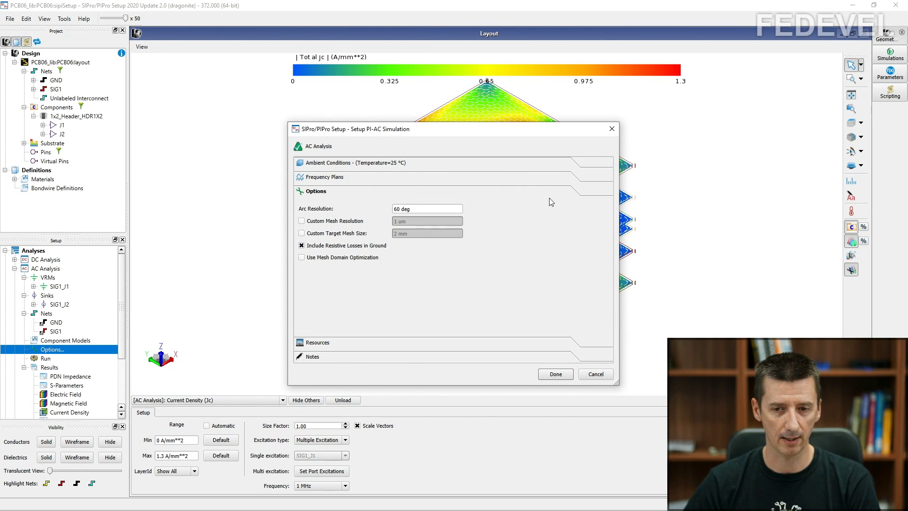
left_click(611, 129)
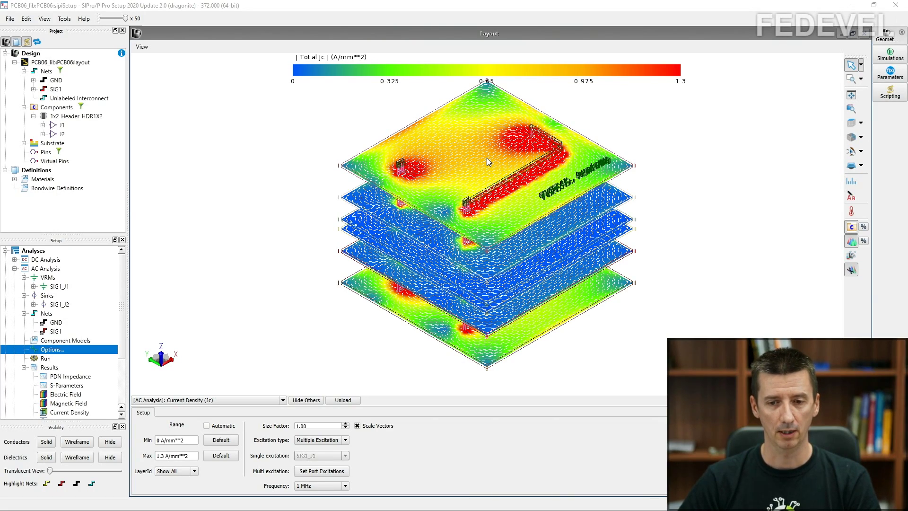
Step: Examine the PCB06 current density on the upper layers along the SIG1 track and around its via
left_click(321, 127)
scroll(518, 147, "up", 2)
scroll(514, 144, "up", 1)
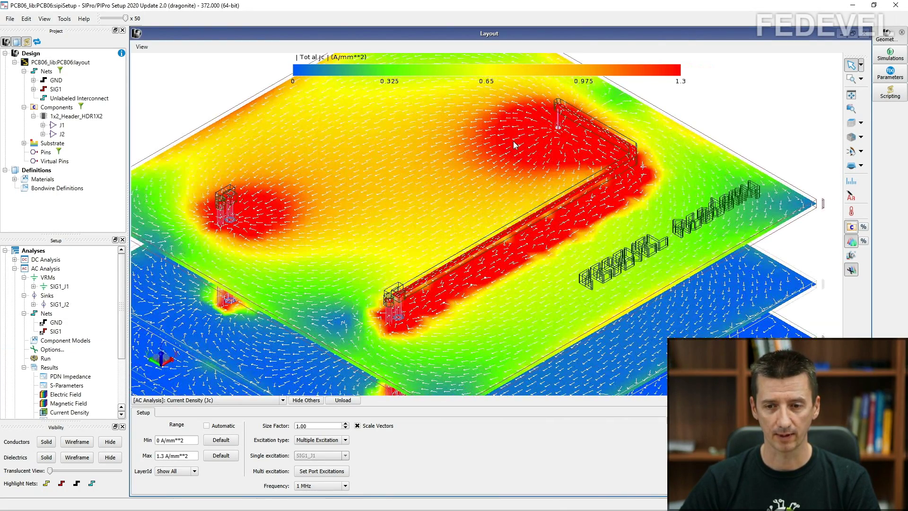
left_click_drag(517, 273, 294, 218)
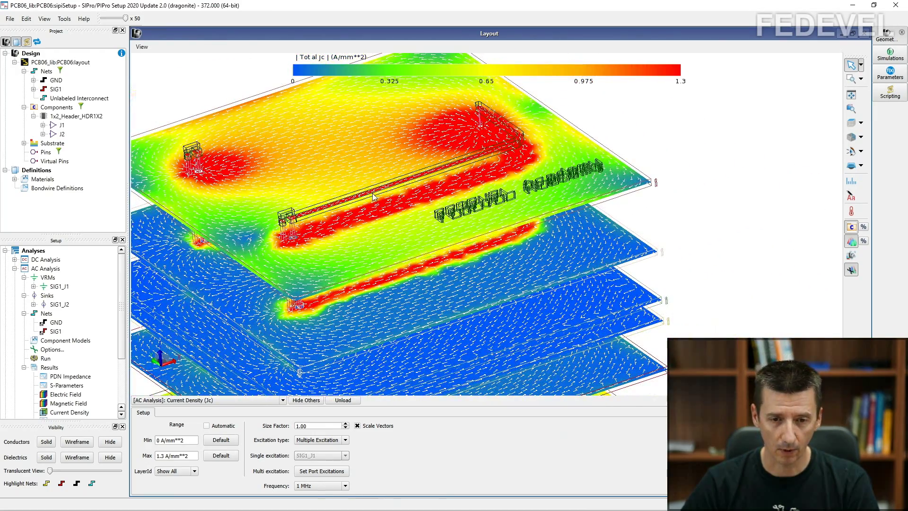
scroll(518, 141, "up", 3)
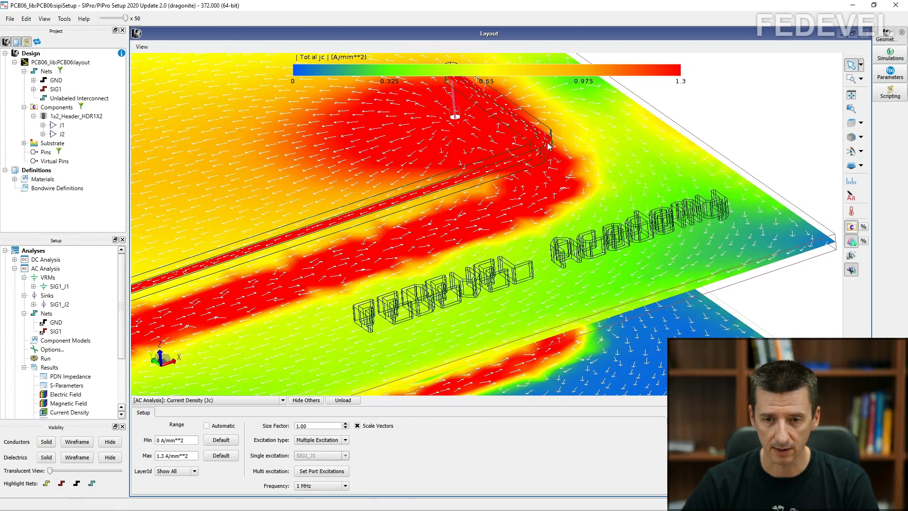
scroll(469, 160, "down", 3)
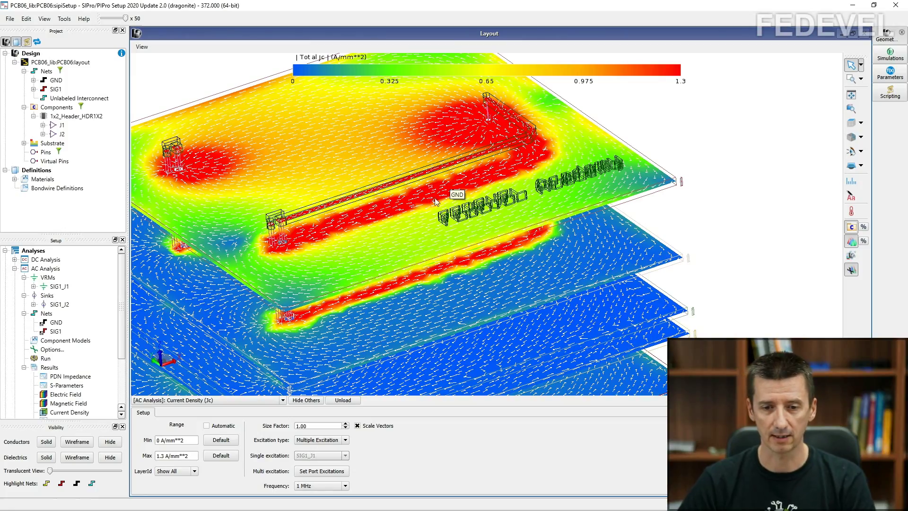
scroll(422, 181, "down", 2)
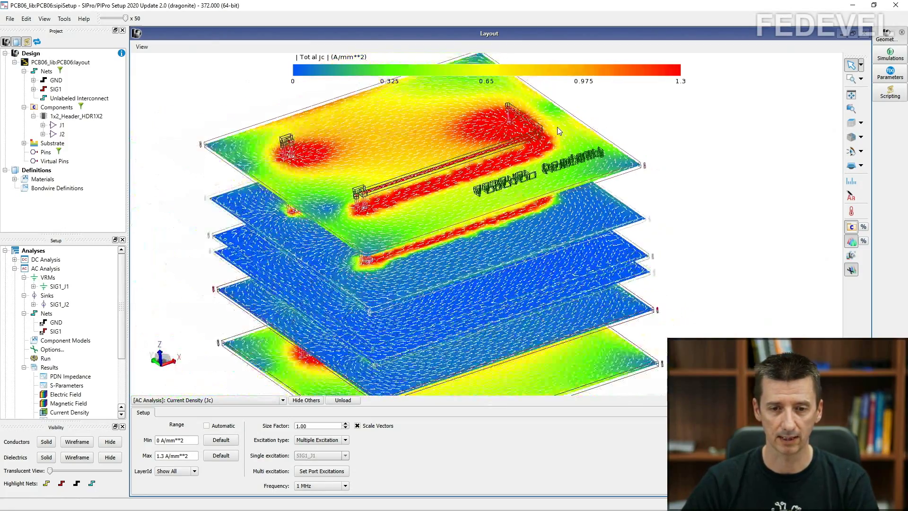
Step: Examine the current density on the inner and bottom layers of PCB06, including around the header pins and bottom SIG1 track
left_click_drag(339, 306, 351, 292)
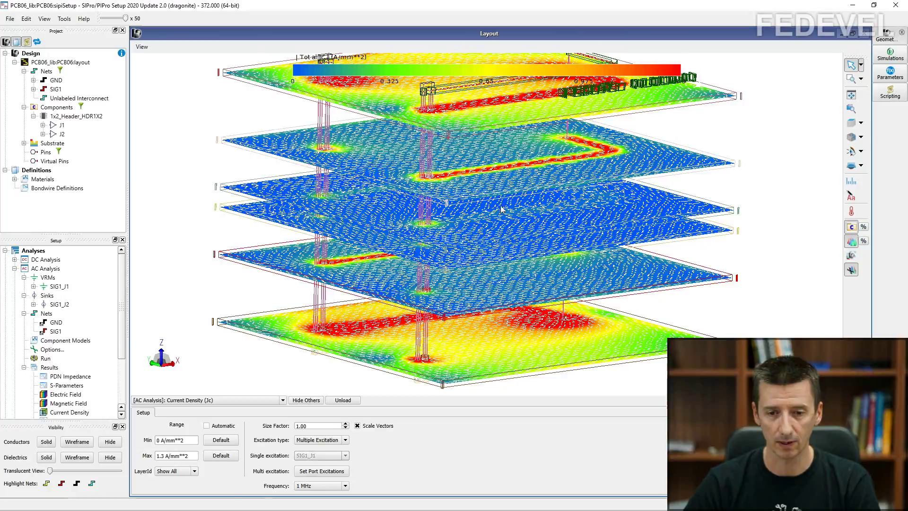
left_click_drag(502, 208, 360, 194)
scroll(416, 193, "up", 5)
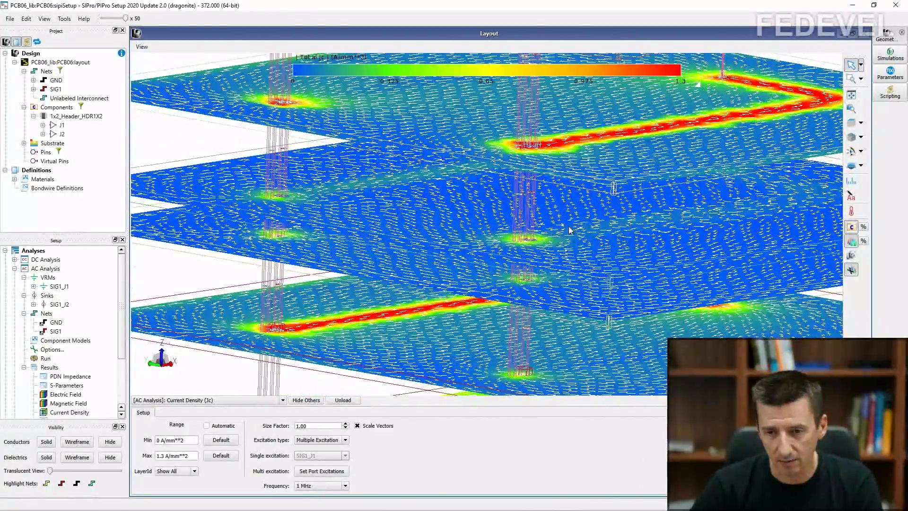
scroll(453, 257, "down", 3)
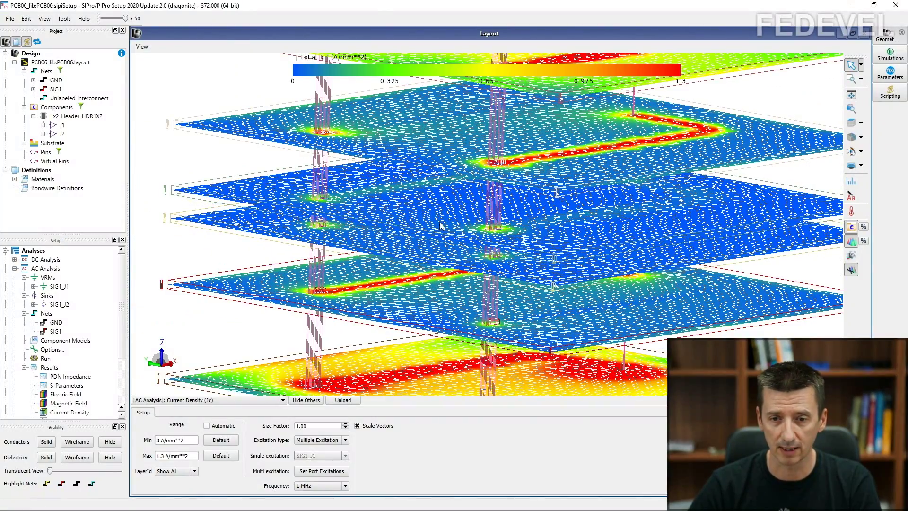
left_click_drag(439, 253, 443, 238)
left_click_drag(431, 218, 423, 196)
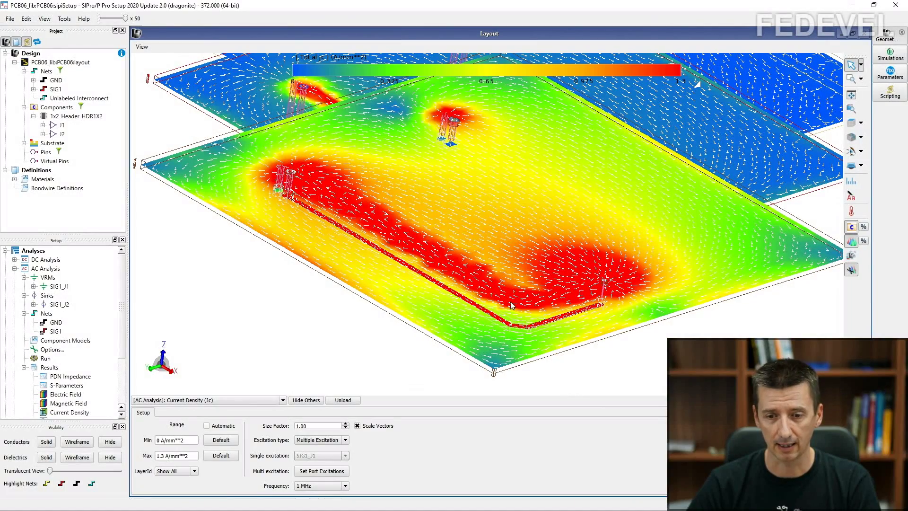
scroll(377, 260, "down", 5)
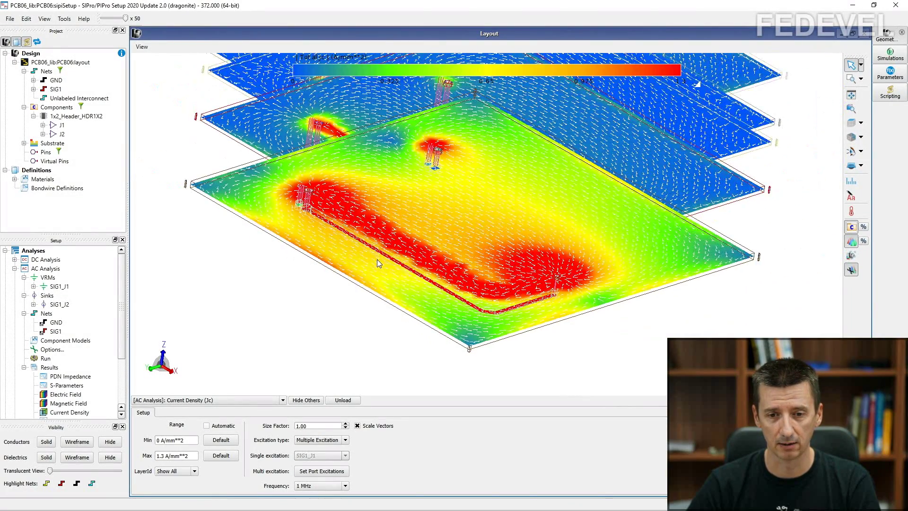
left_click_drag(450, 133, 449, 178)
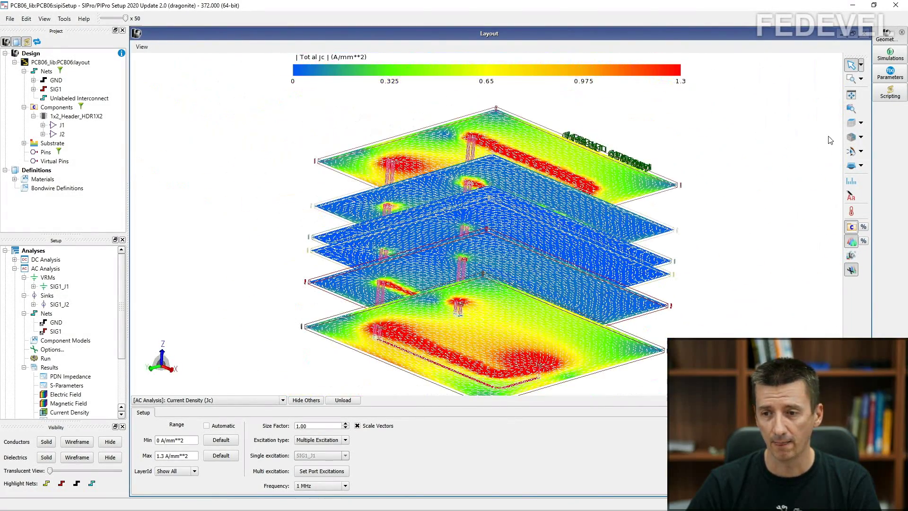
Step: Set the PCB06 layout to the Back/Left/Top isometric view and fit the whole layer stack
left_click(861, 136)
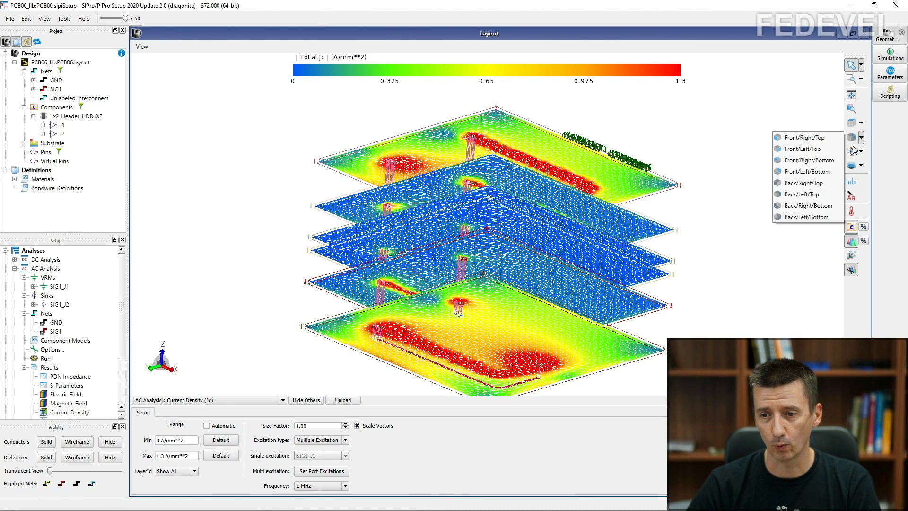
left_click(807, 194)
left_click(851, 96)
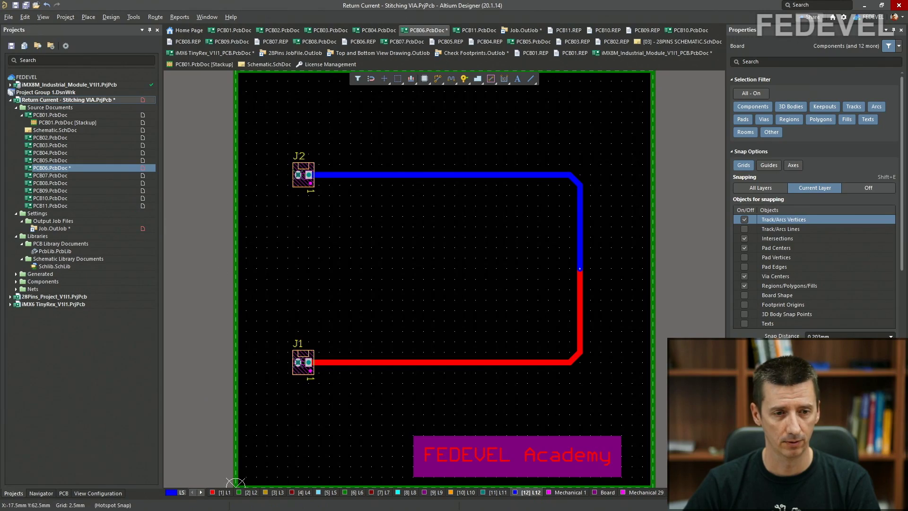
Step: In Altium Designer, go from PCB06.PcbDoc to PCB07.PcbDoc and examine the GND via next to the SIG1 via
key("ctrl+Tab")
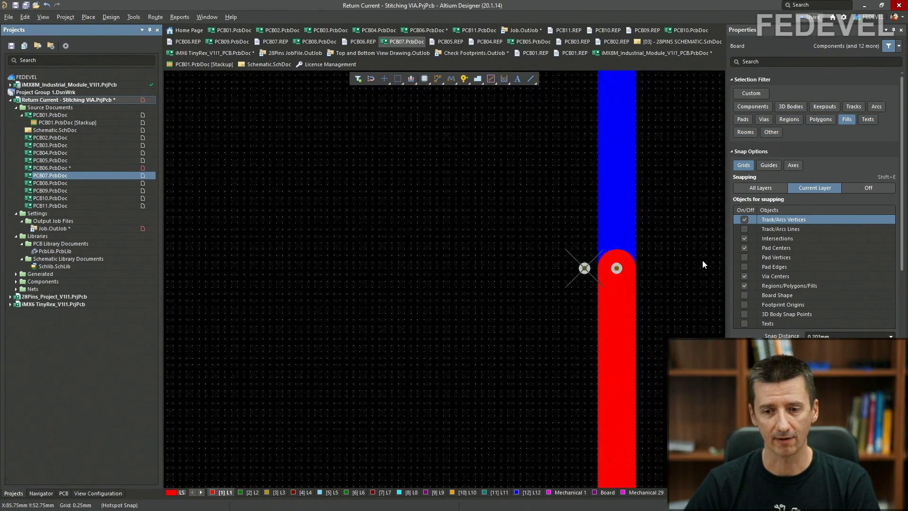
scroll(613, 261, "up", 5, "ctrl")
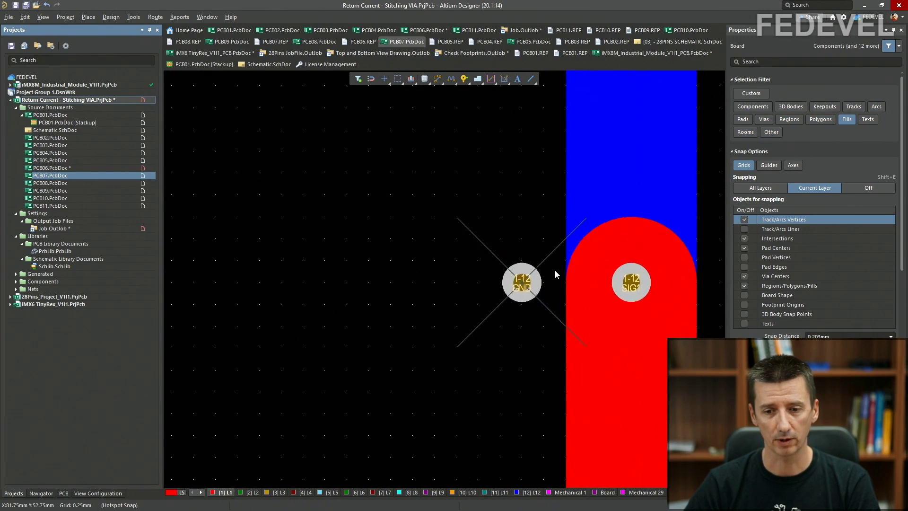
scroll(555, 274, "up", 2, "ctrl")
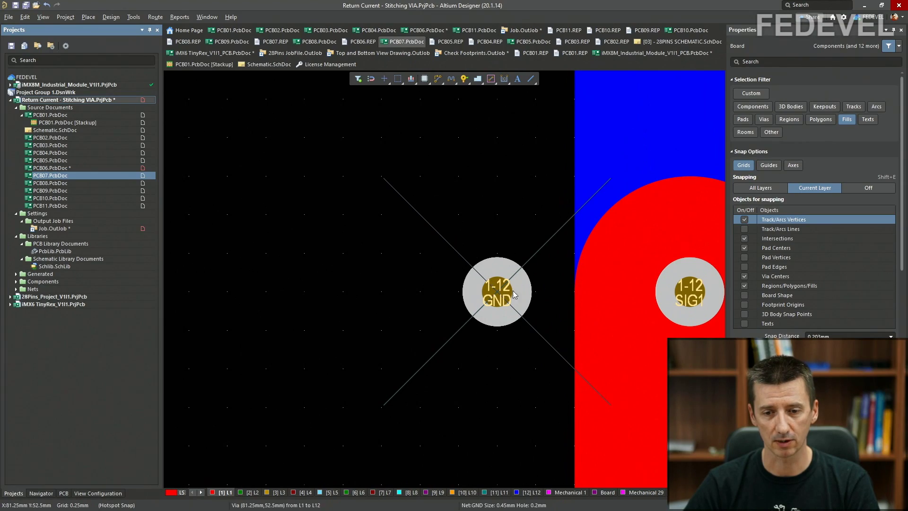
scroll(659, 278, "down", 10, "ctrl")
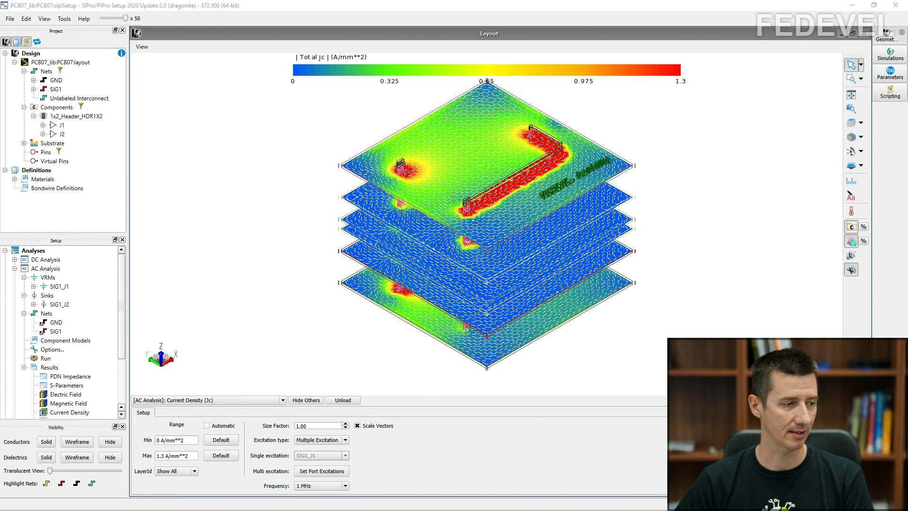
Step: Compare the PCB06 and PCB07 current density plots in ADS, and examine the area around the GND stitching via in PCB07
key("alt+Tab")
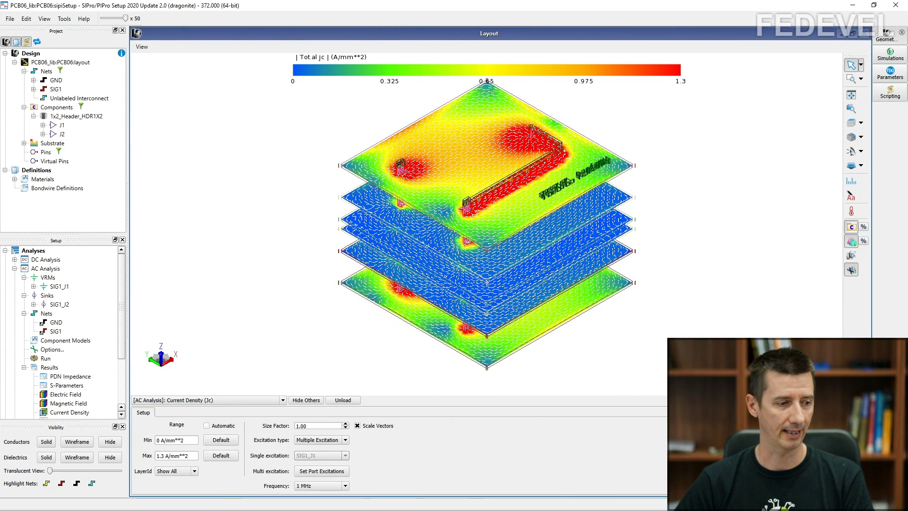
key("alt+Tab")
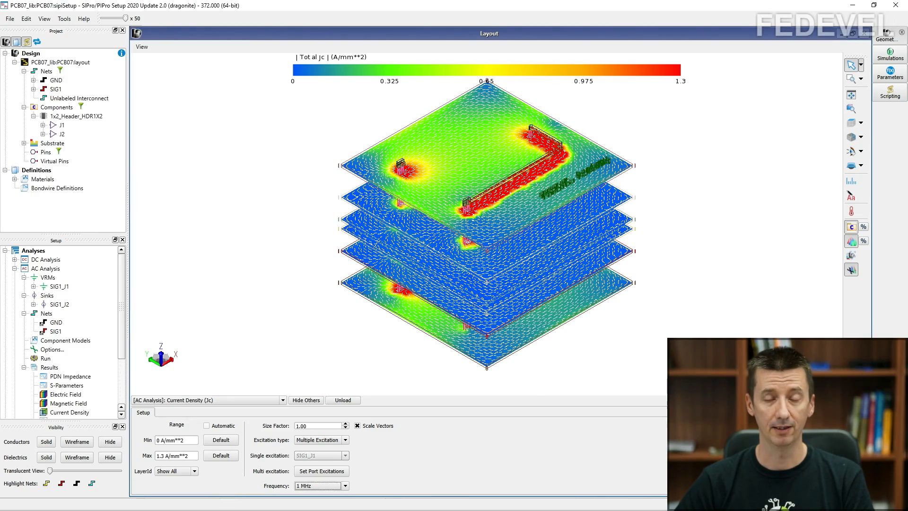
scroll(491, 151, "up", 6)
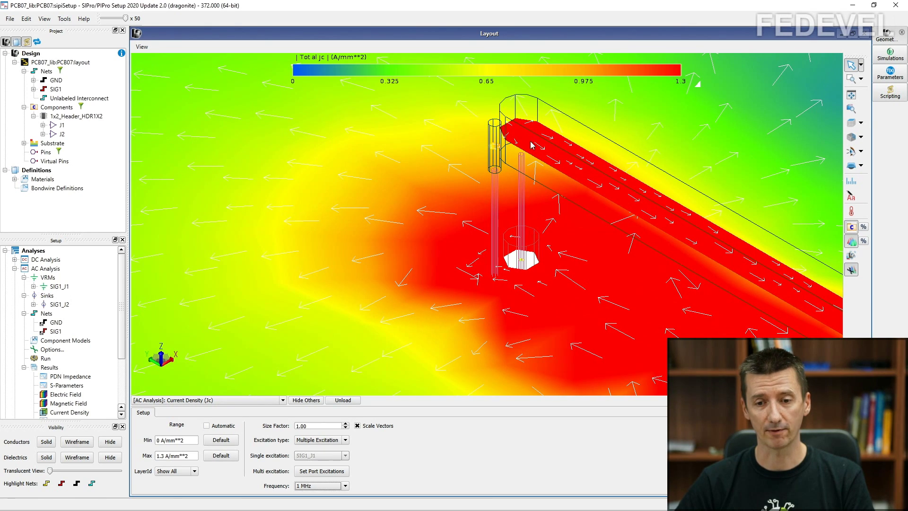
middle_click_drag(550, 142, 516, 188)
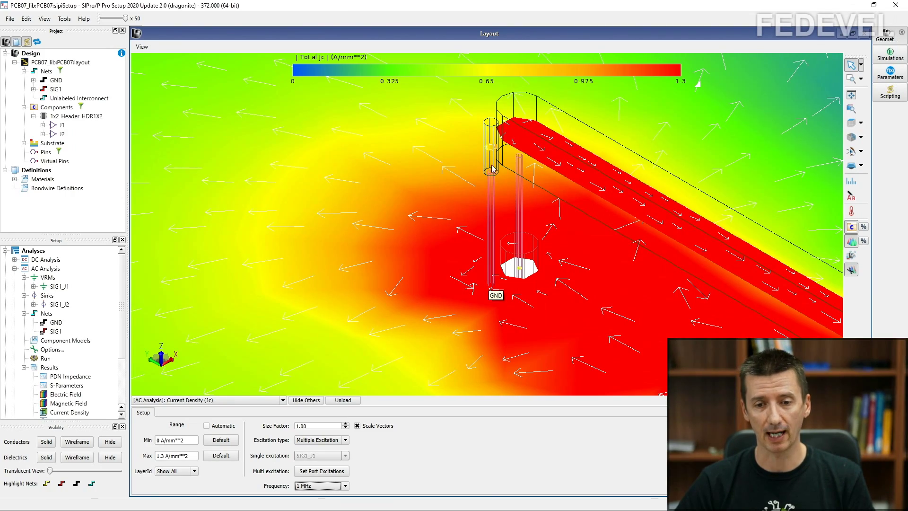
middle_click_drag(496, 262, 497, 248)
scroll(516, 159, "down", 6)
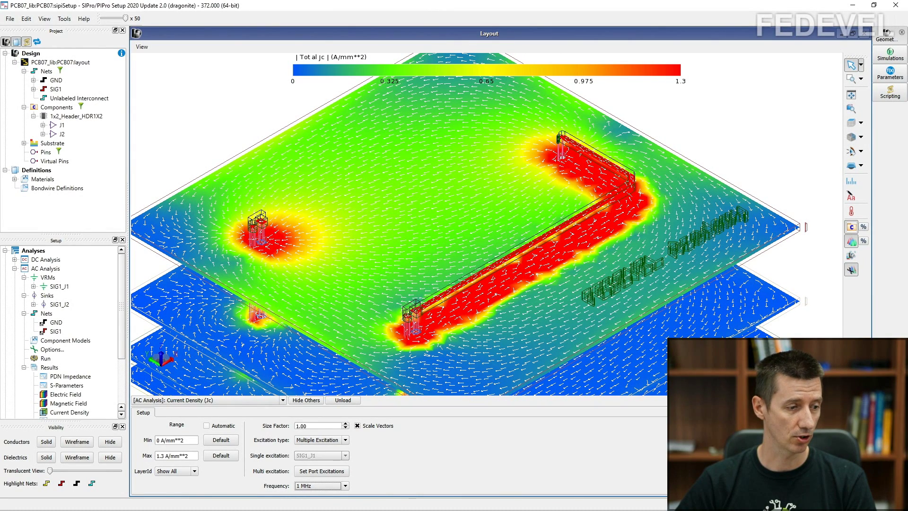
Step: Switch back to the PCB06 simulation, examine its top layer closer up, and return to PCB07 to compare the current spread
key("alt+Tab")
key("alt+Tab")
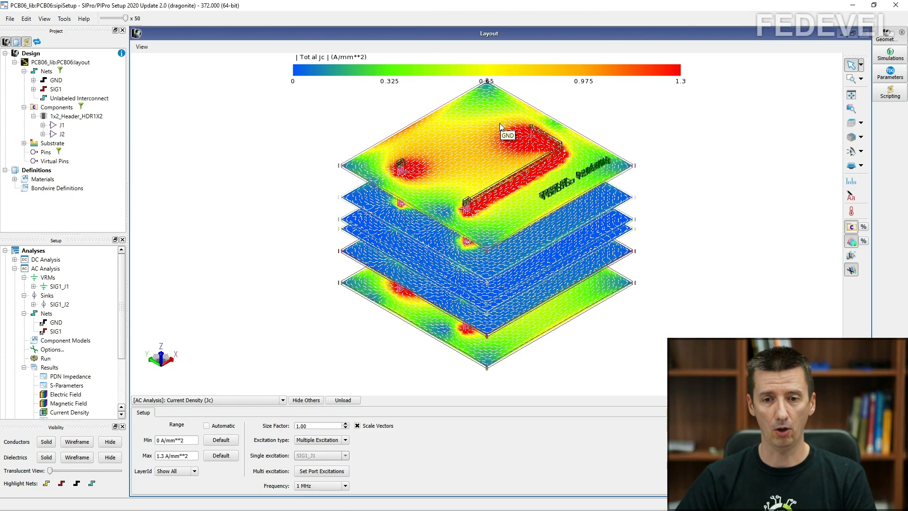
scroll(500, 123, "up", 2)
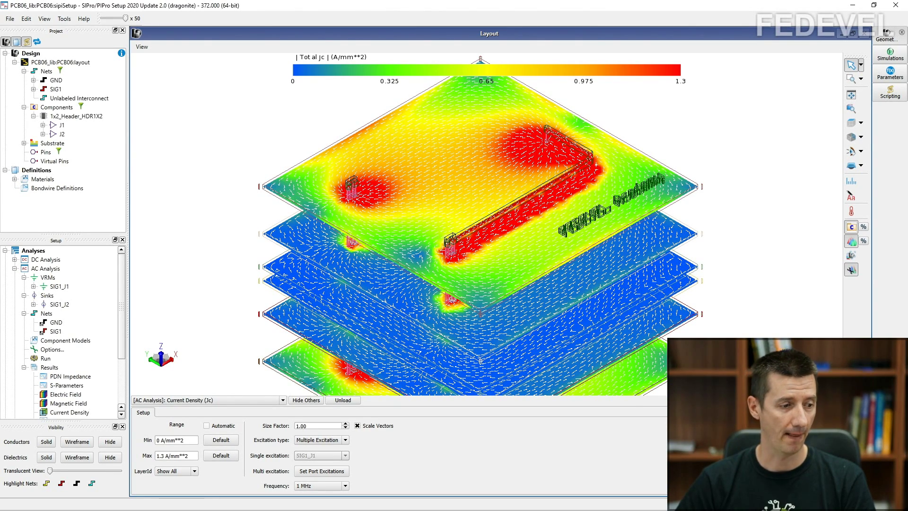
key("alt+Tab")
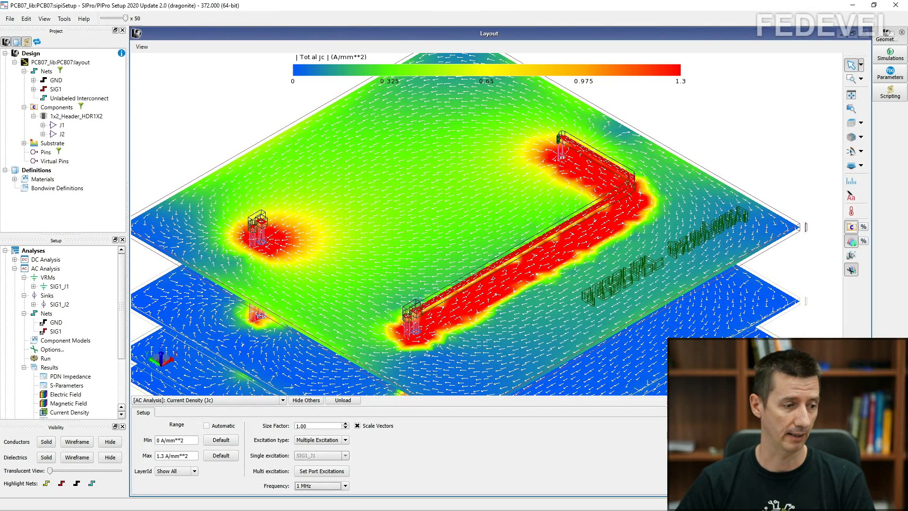
Step: Switch to the PCB06 simulation and back to PCB07, examine the stitching via close up, and fit the whole layer stack
key("alt+Tab")
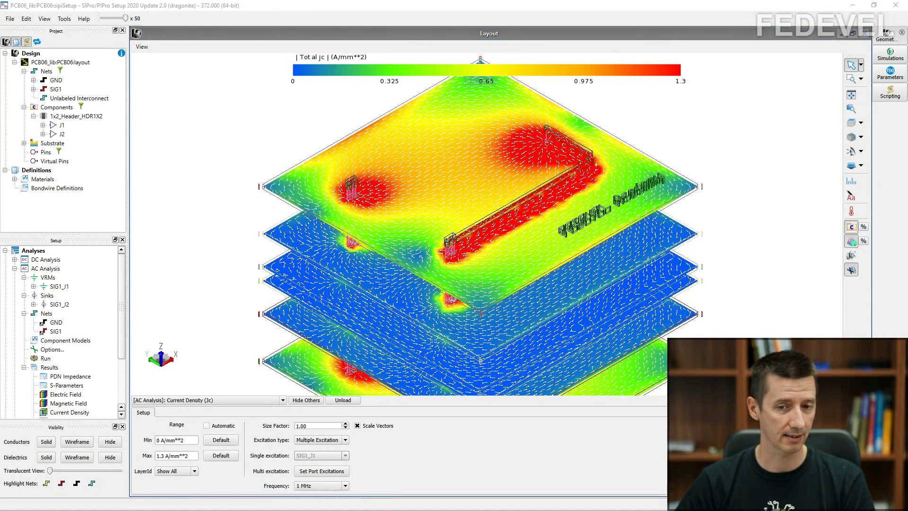
key("alt+Tab")
scroll(527, 138, "up", 5)
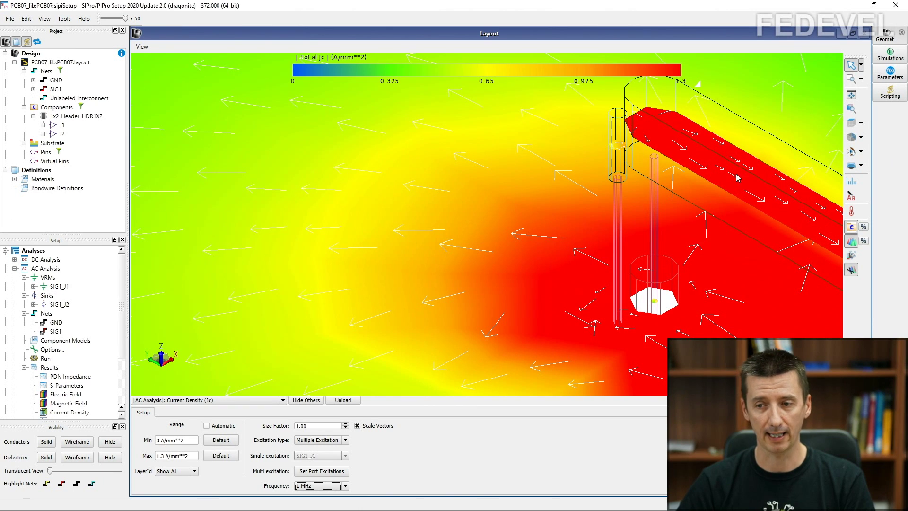
left_click(851, 95)
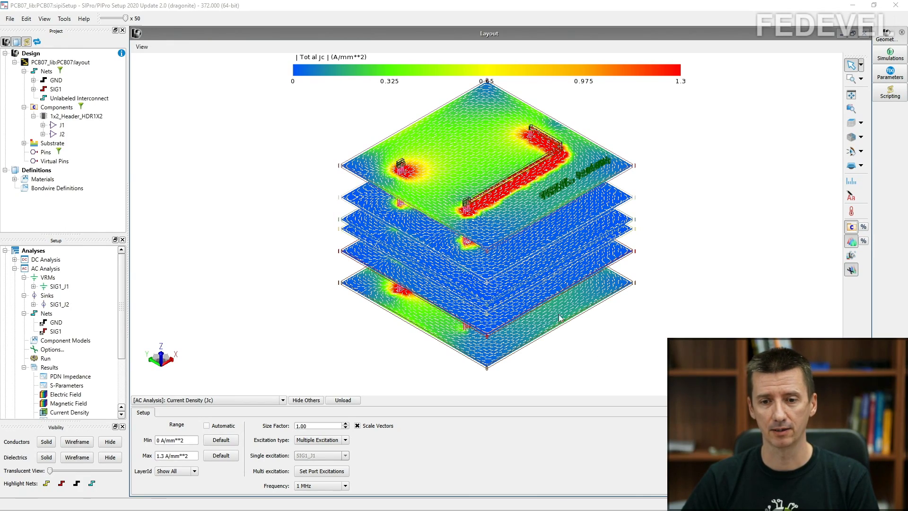
Step: Examine the current density and vectors around the GND stitching via and SIG1 via in the PCB07 simulation
scroll(532, 128, "up", 10)
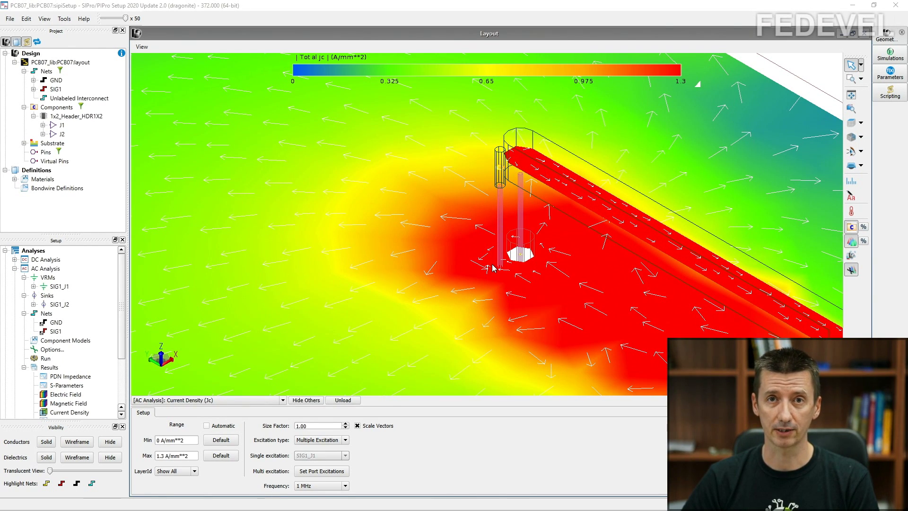
scroll(619, 161, "down", 4)
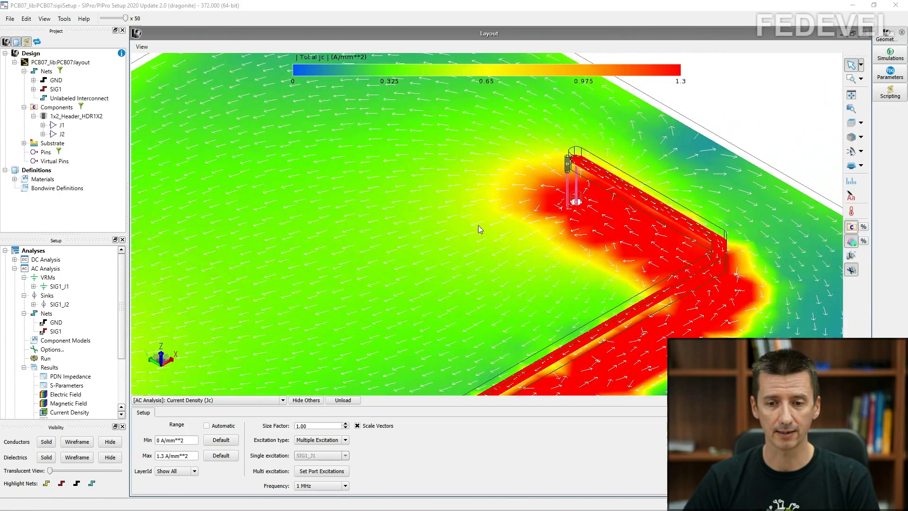
scroll(474, 124, "down", 3)
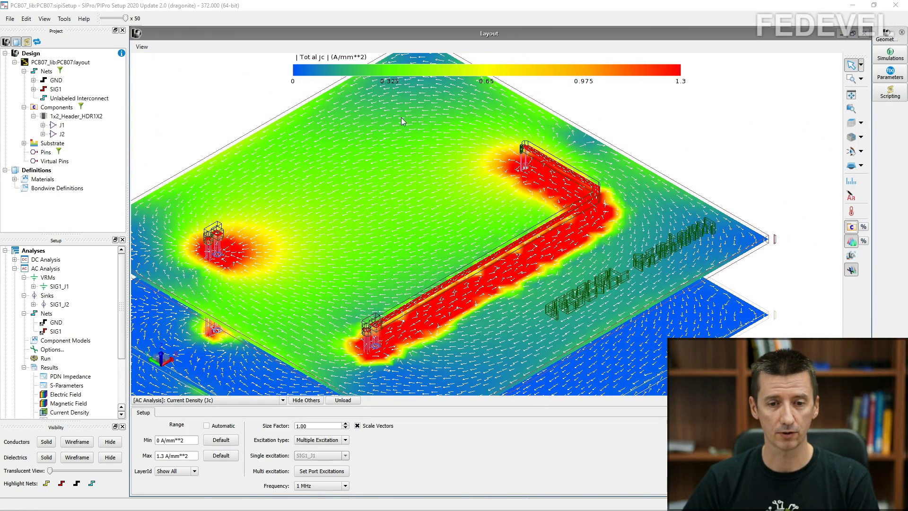
scroll(538, 179, "up", 5)
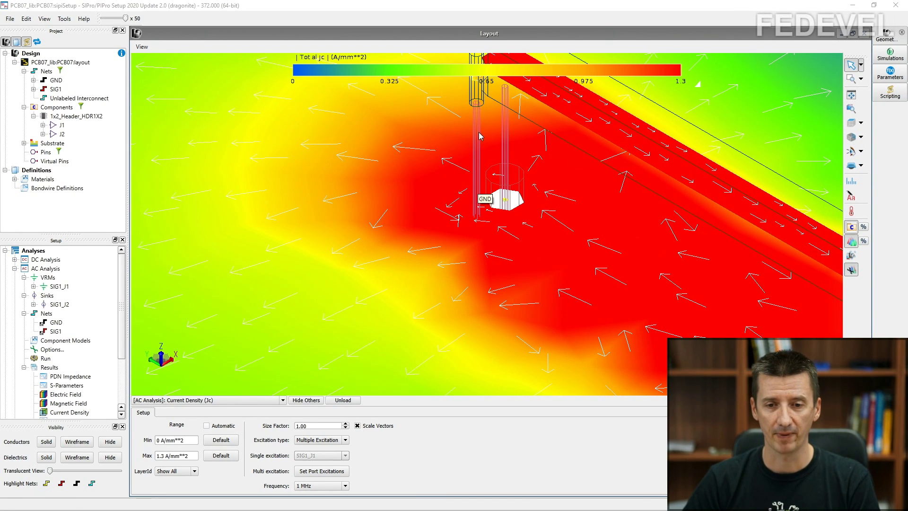
scroll(482, 136, "down", 2)
scroll(482, 136, "up", 1)
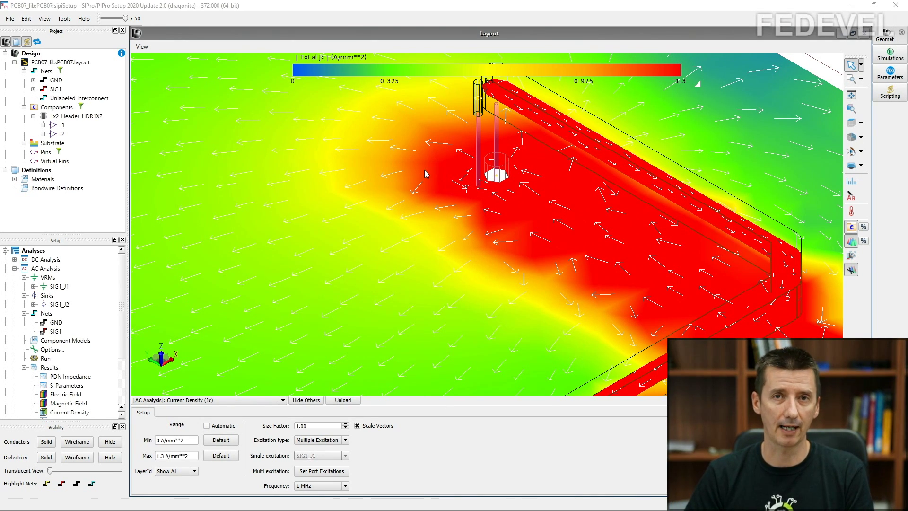
Step: Examine the PCB07 return current between the SIG1 track and the GND stitching via, and fit the whole layer stack
scroll(468, 112, "down", 5)
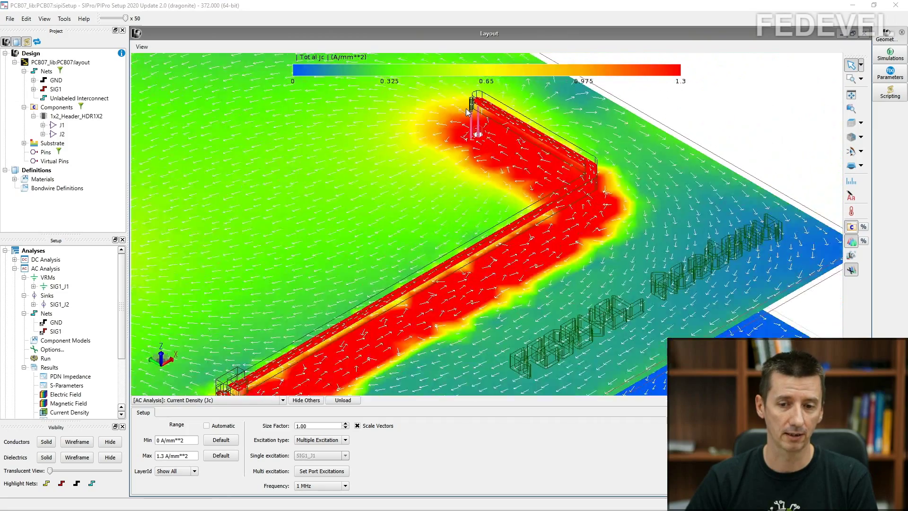
scroll(467, 111, "down", 3)
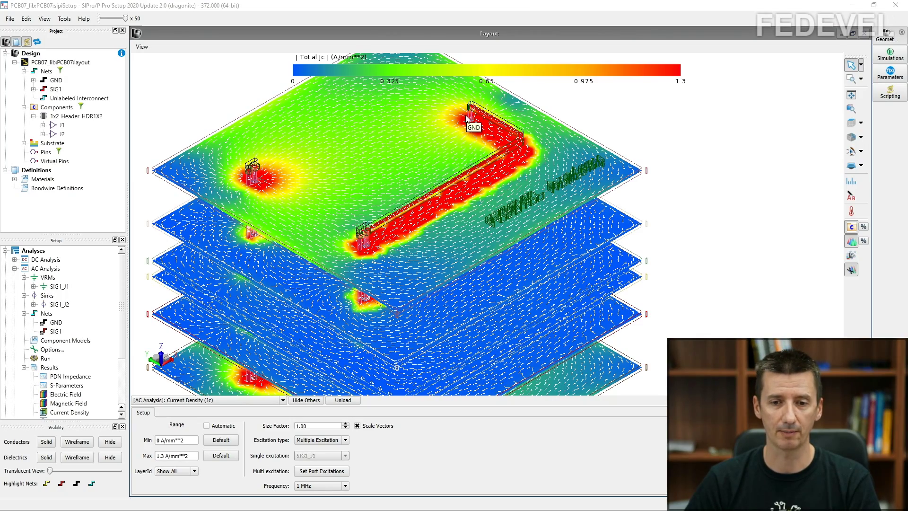
middle_click_drag(399, 121, 443, 156)
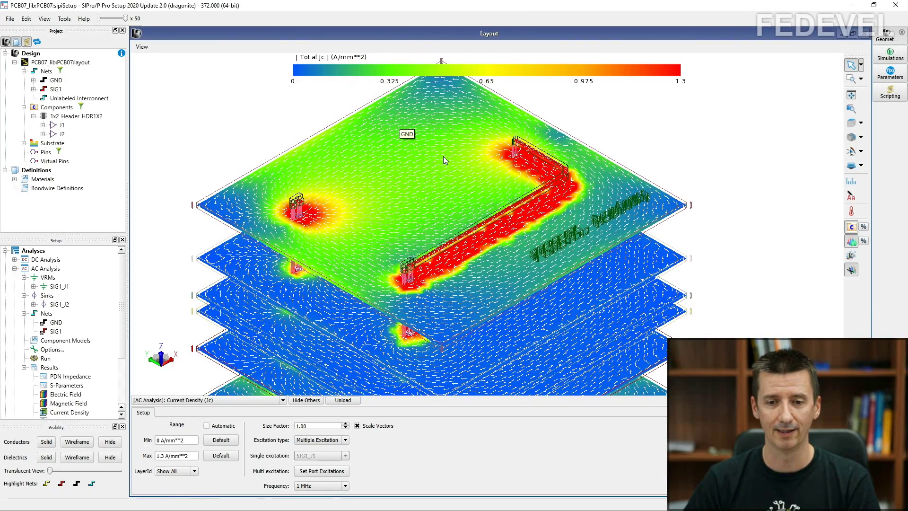
scroll(534, 145, "up", 3)
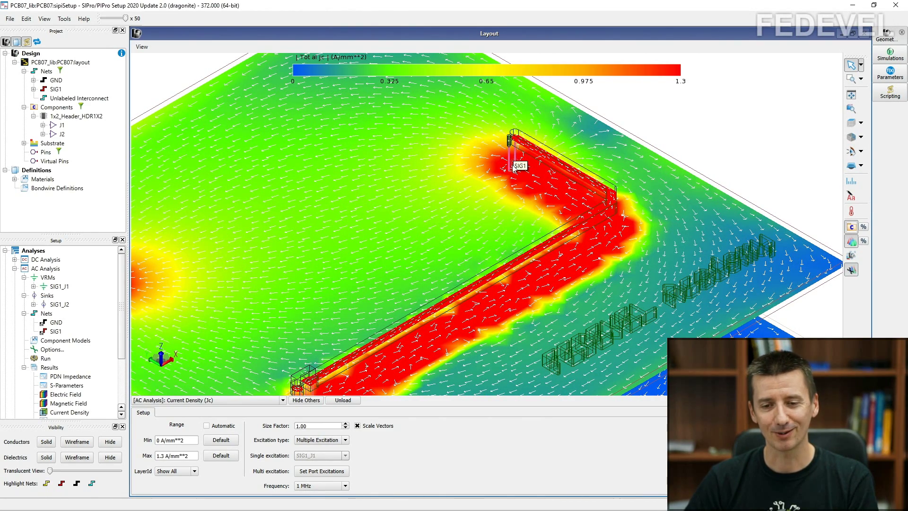
scroll(514, 169, "up", 3)
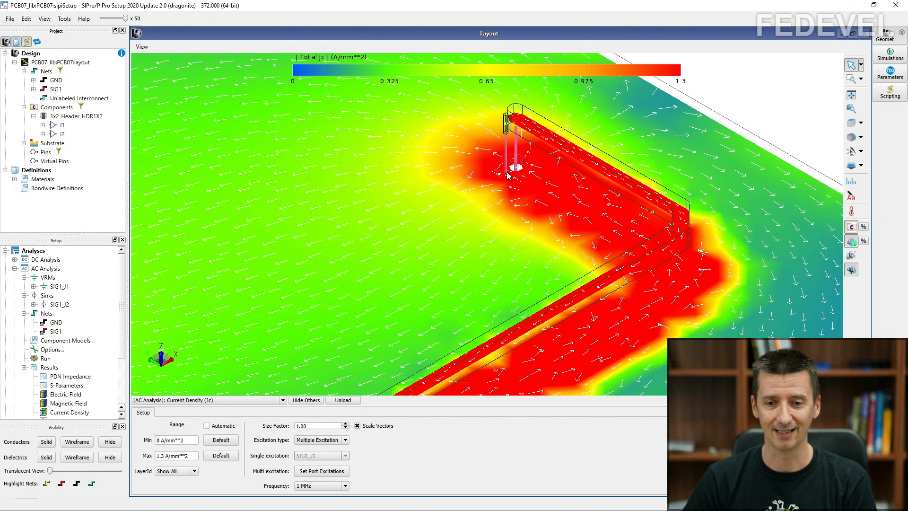
left_click(851, 94)
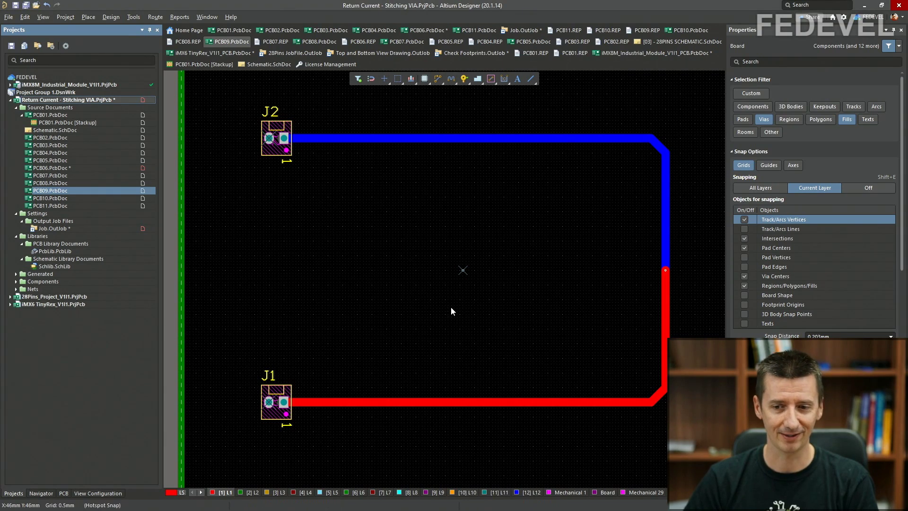
Step: In Altium Designer, examine the via at the centre of PCB09.PcbDoc and its distance from the SIG1 via
scroll(455, 266, "up", 4, "ctrl")
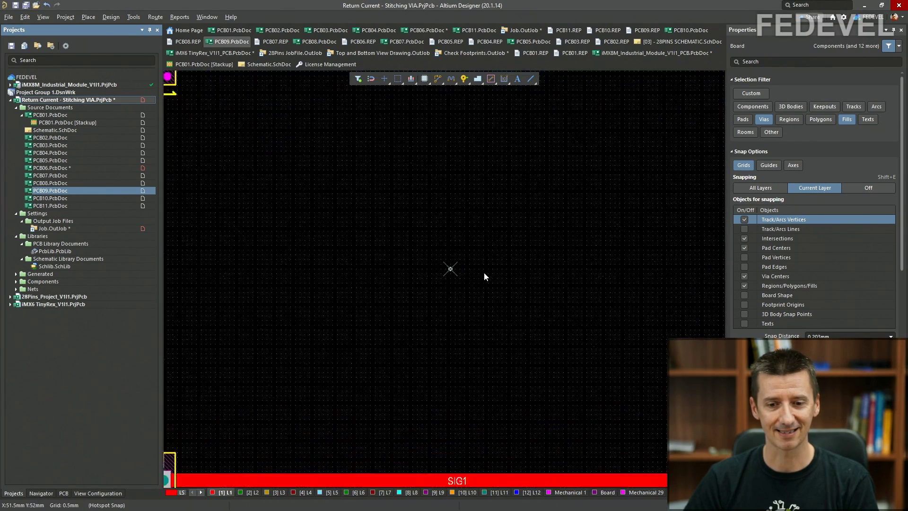
scroll(449, 255, "down", 1, "ctrl")
scroll(447, 255, "down", 1, "ctrl")
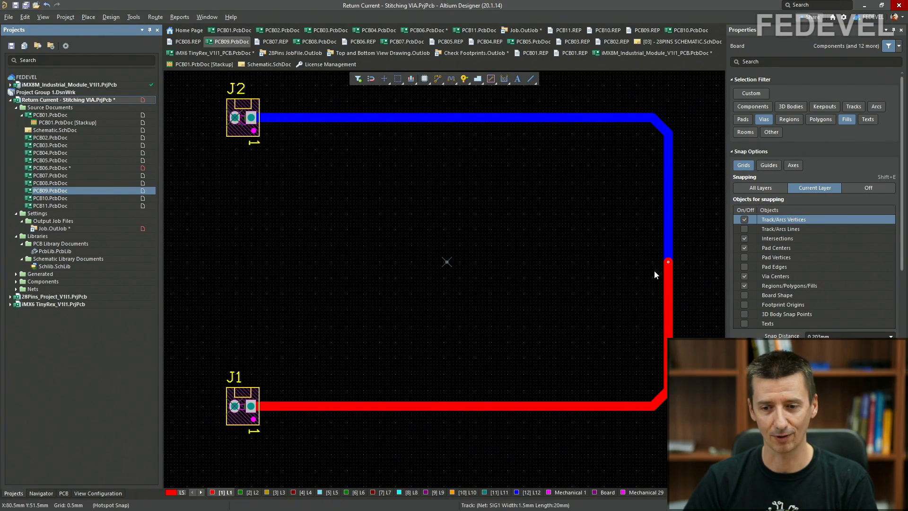
scroll(659, 267, "up", 3, "ctrl")
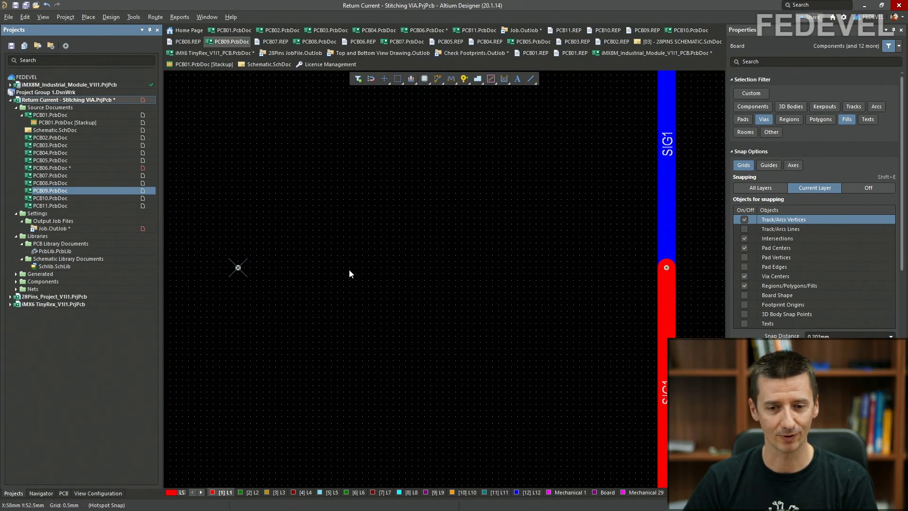
scroll(223, 274, "up", 3, "ctrl")
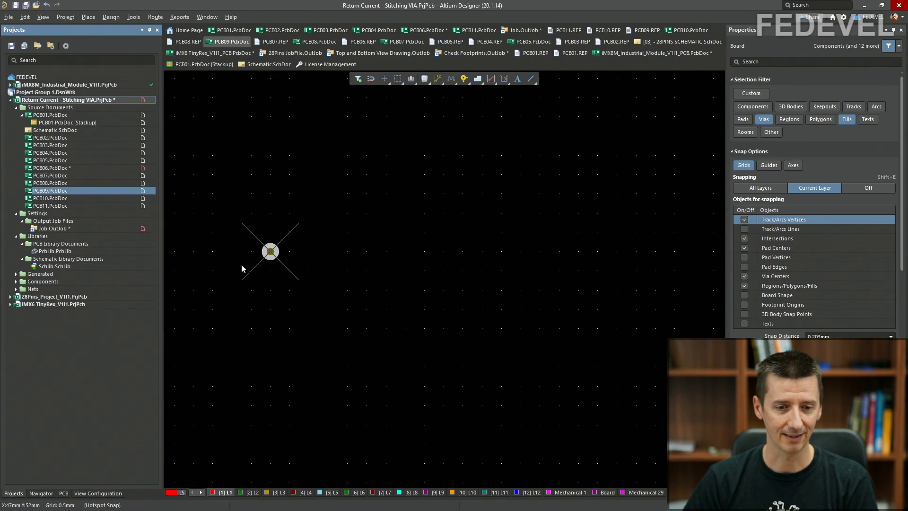
scroll(417, 247, "down", 3, "ctrl")
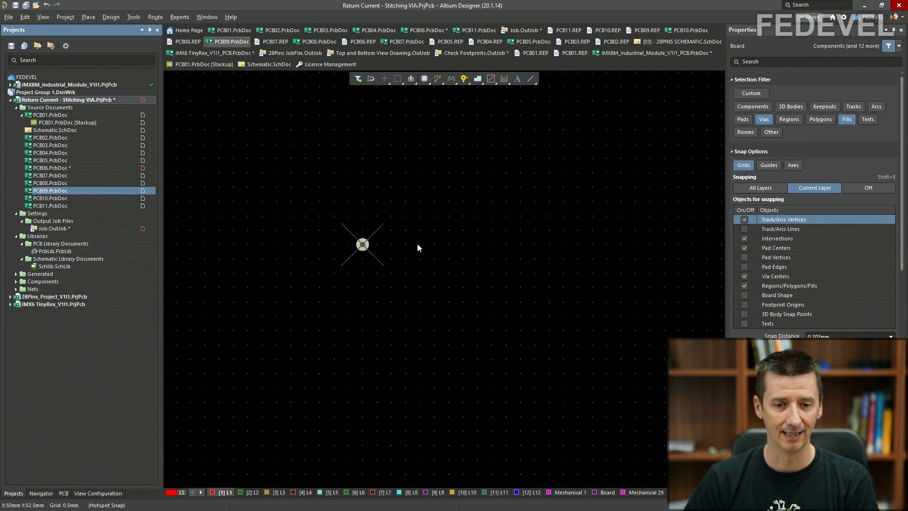
scroll(417, 243, "down", 1, "ctrl")
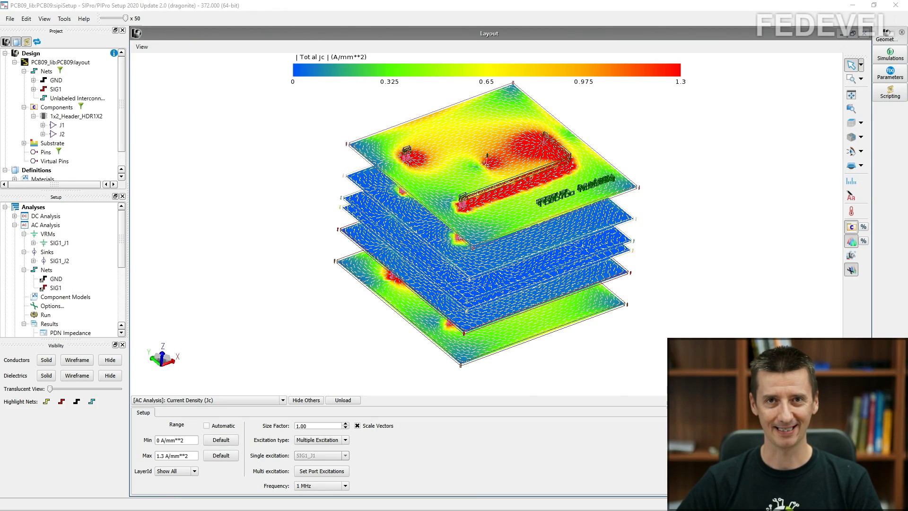
Step: In the PCB09 simulation in ADS, examine the current density around the centre via and across the layer stack
scroll(482, 166, "up", 5)
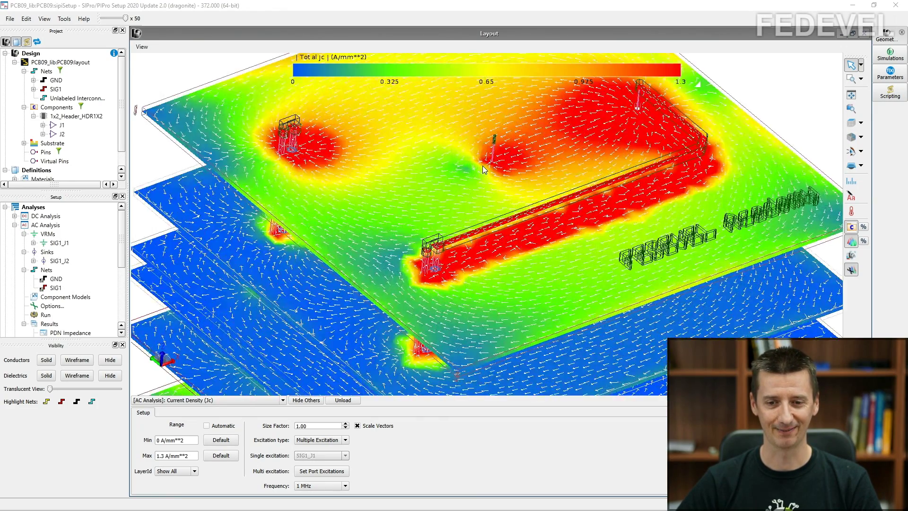
scroll(472, 152, "down", 8)
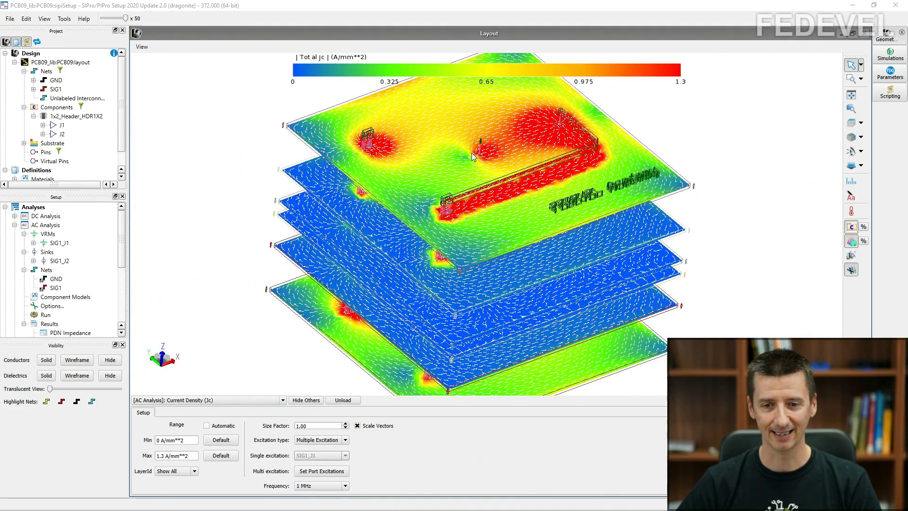
scroll(472, 152, "up", 3)
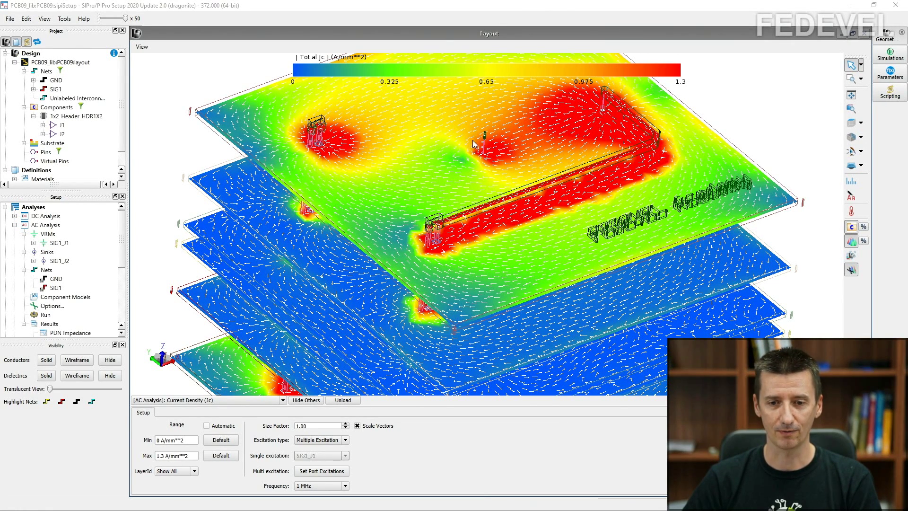
scroll(478, 103, "down", 3)
left_click_drag(453, 276, 520, 123)
scroll(451, 198, "down", 3)
left_click(851, 95)
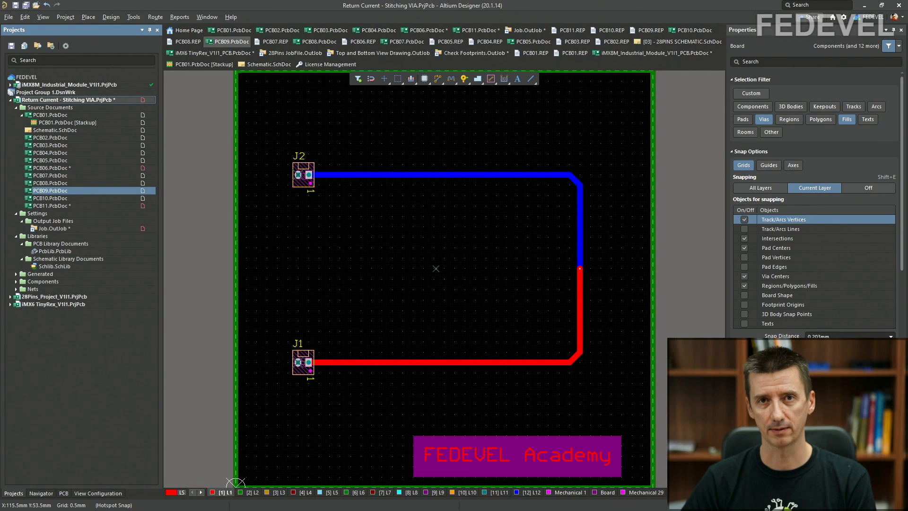
Step: In Altium Designer, open PCB11.PcbDoc and inspect layers L1 and L2 in single layer mode
left_click(72, 205)
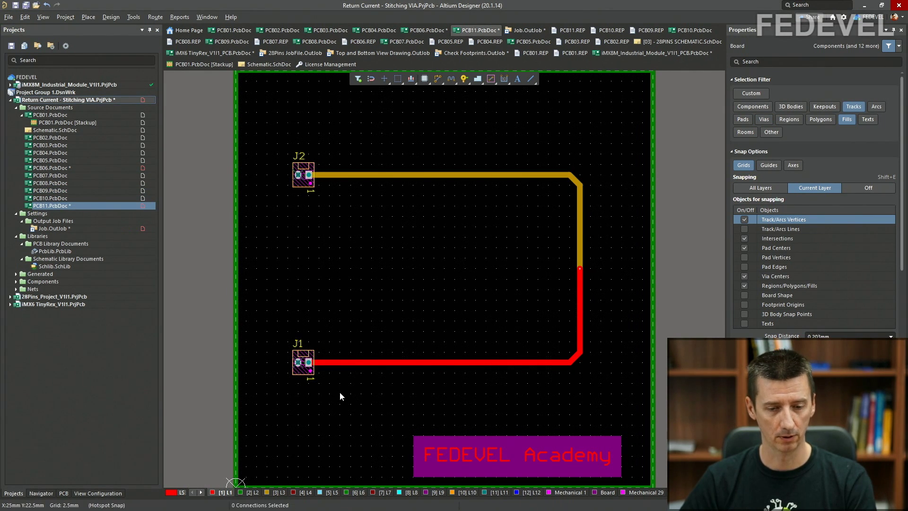
key("shift+s")
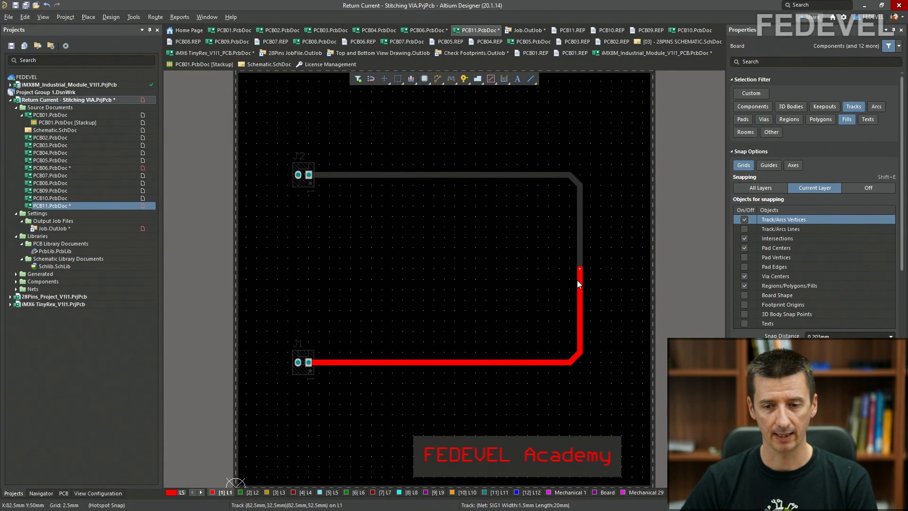
key("KP_Multiply")
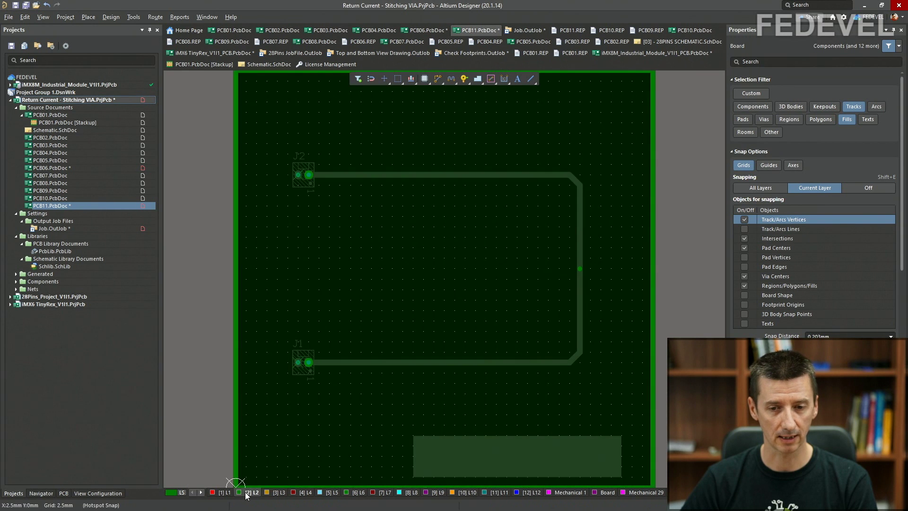
left_click(250, 492)
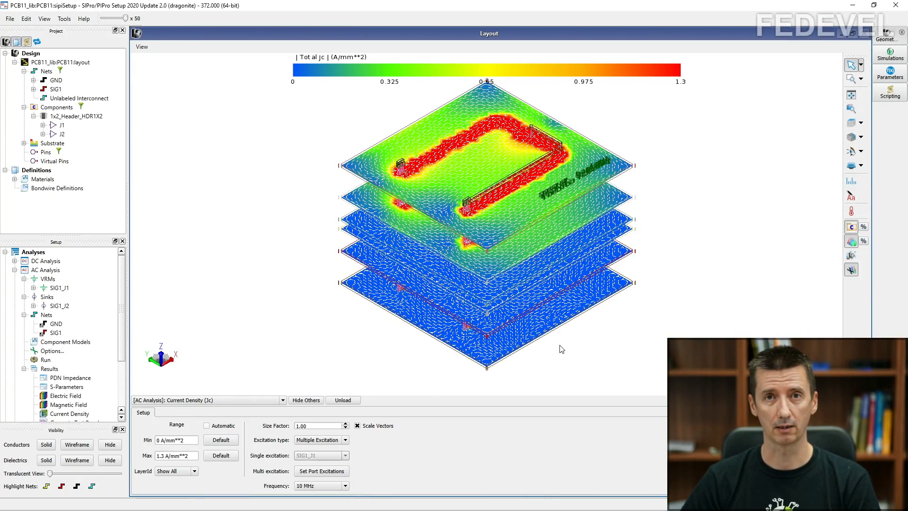
Step: In the PCB11 simulation in ADS, examine the 10 MHz return current along the SIG1 track on the upper plane
scroll(530, 144, "up", 5)
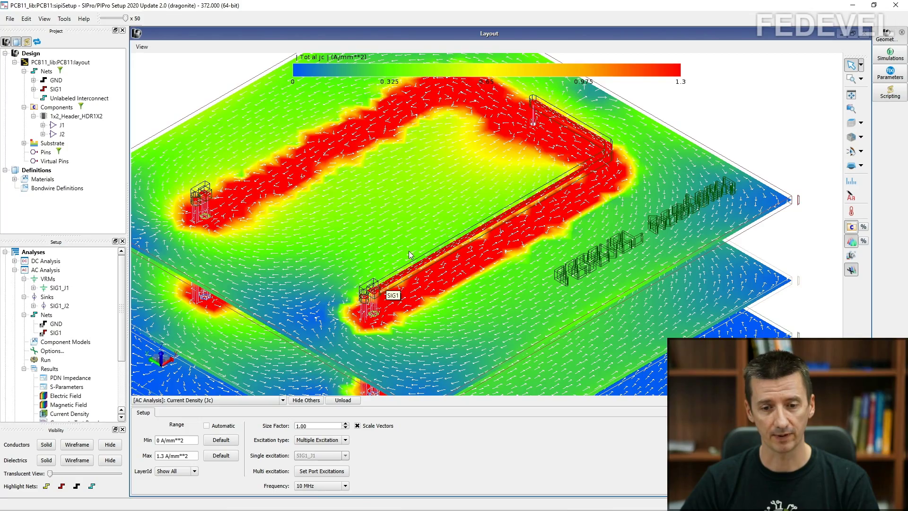
scroll(409, 250, "up", 3)
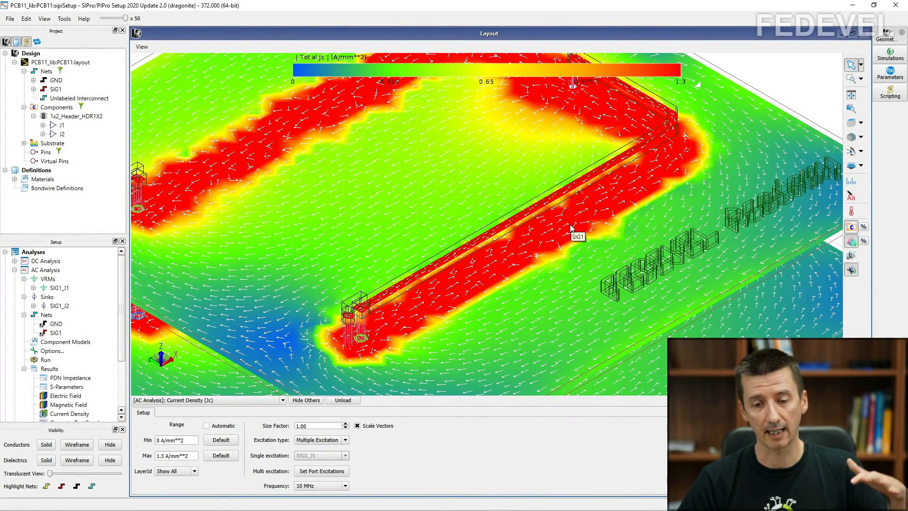
scroll(586, 252, "down", 2)
scroll(585, 249, "down", 3)
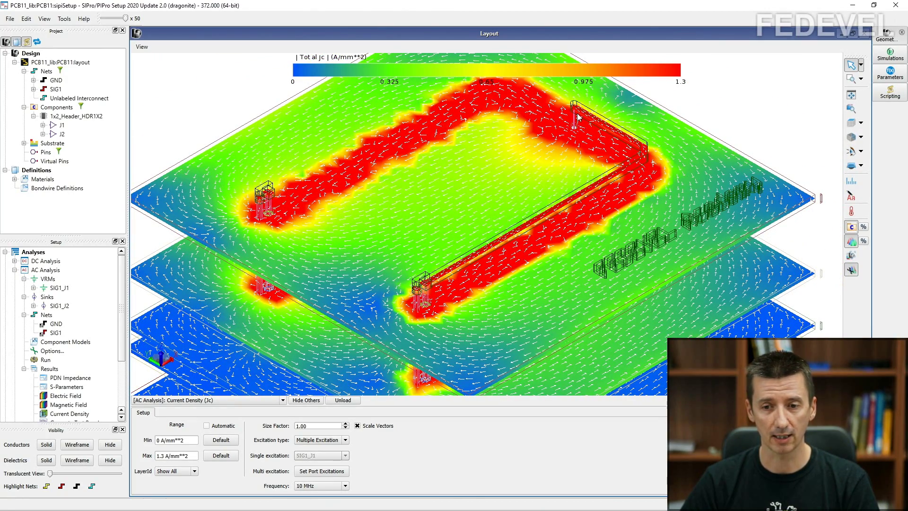
Step: View the PCB11 stack from the side and obliquely to examine the SIG1 track on both sides of the upper plane
middle_click_drag(295, 292, 439, 288)
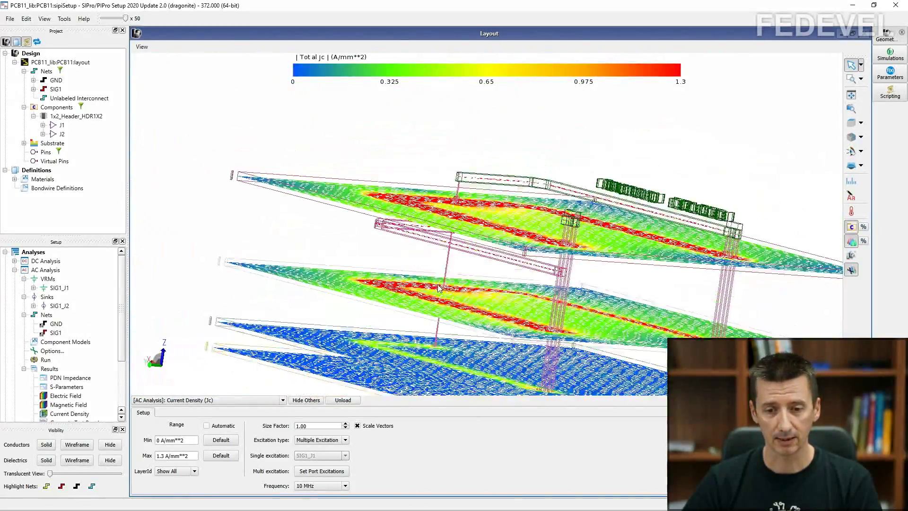
scroll(439, 288, "up", 5)
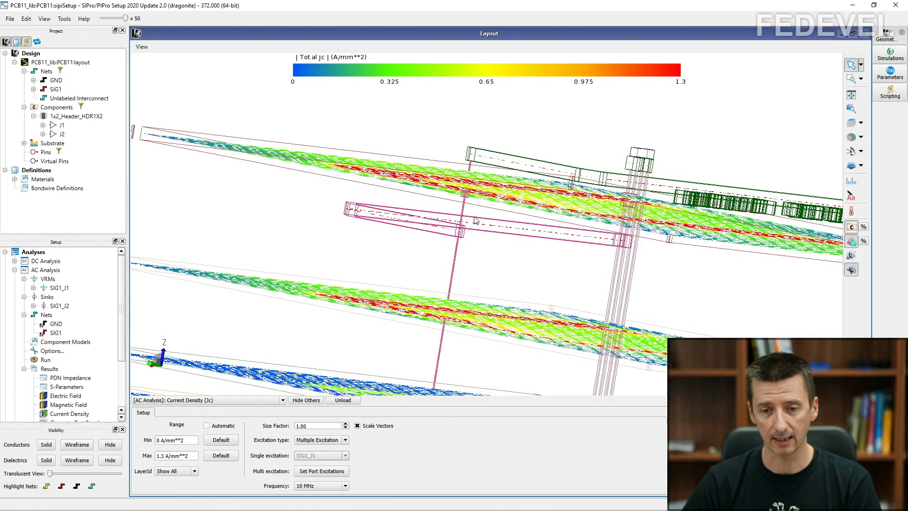
middle_click_drag(464, 217, 466, 202)
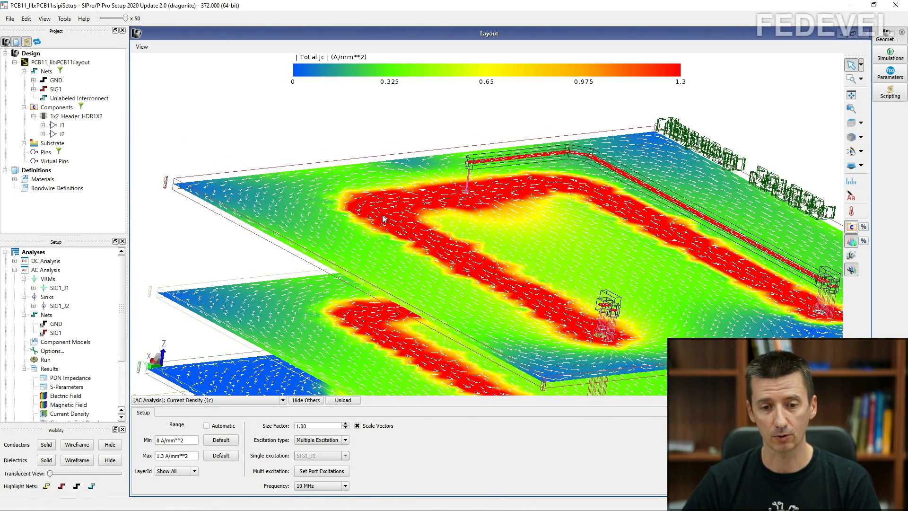
middle_click_drag(440, 307, 423, 244)
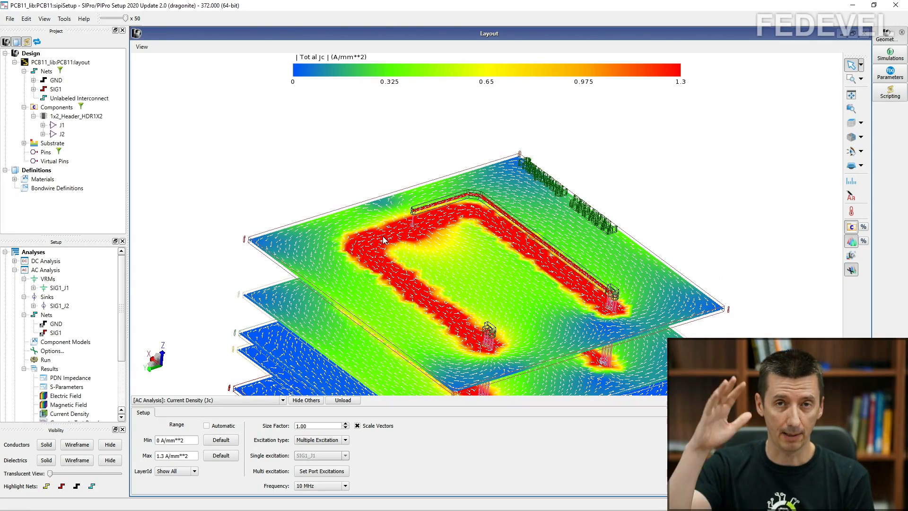
Step: Examine the current density on PCB11's upper two planes from several angles, then restore the fitted Back/Left/Top view
middle_click_drag(462, 286, 468, 260)
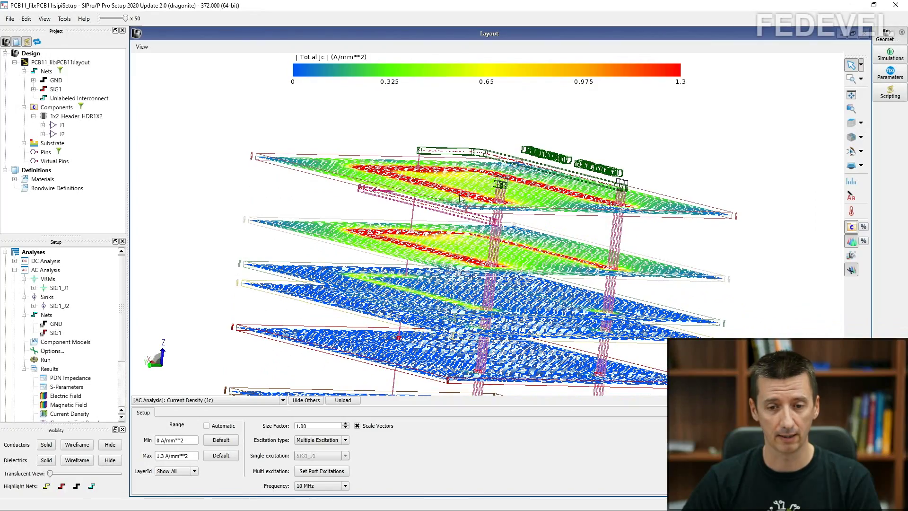
middle_click_drag(462, 194, 438, 205)
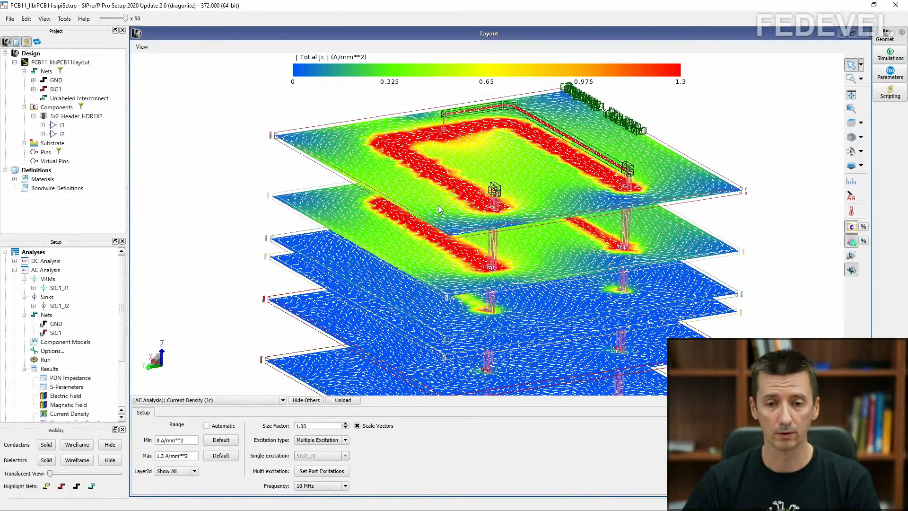
scroll(453, 162, "up", 3)
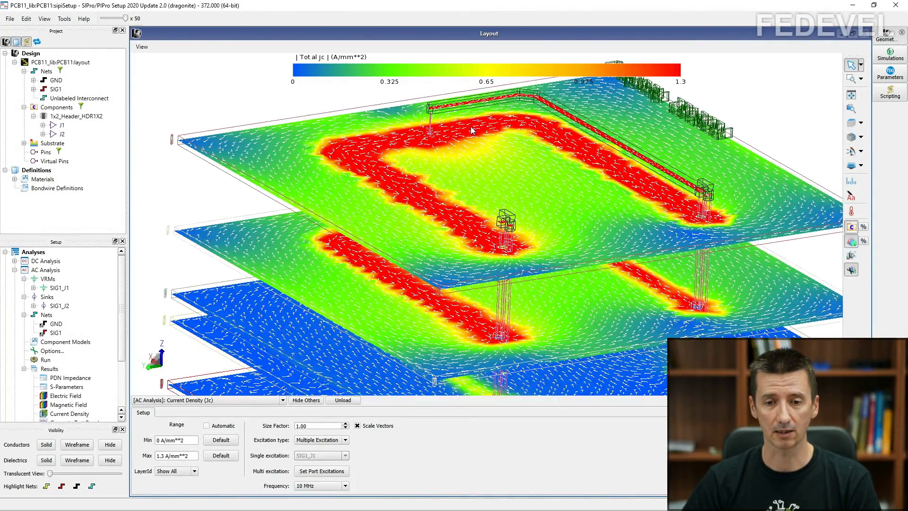
left_click(861, 136)
left_click(803, 194)
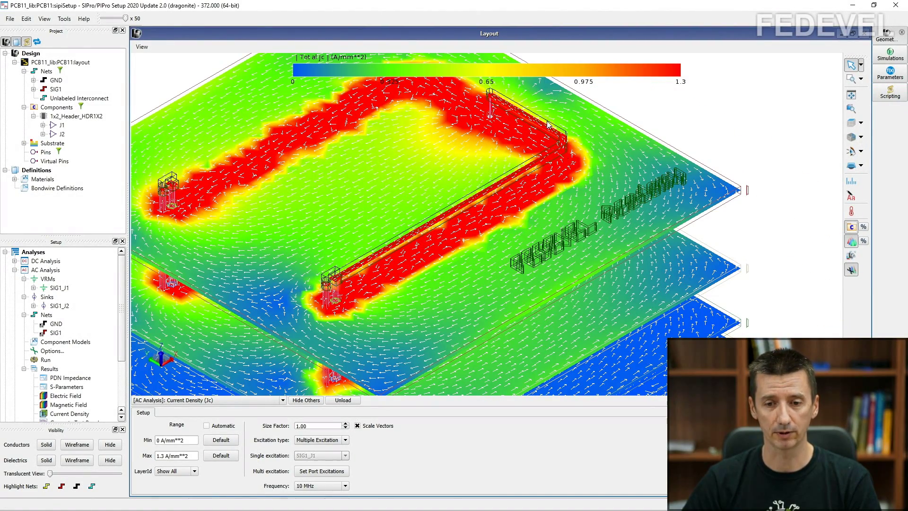
left_click(849, 108)
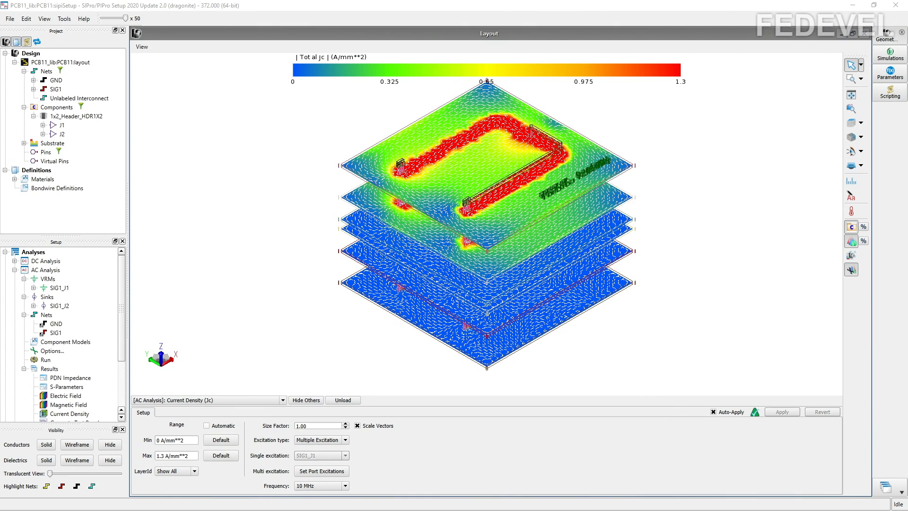
Step: Examine the 10 MHz current density around the header vias and across PCB11's lower layers at an oblique angle
scroll(471, 288, "up", 5)
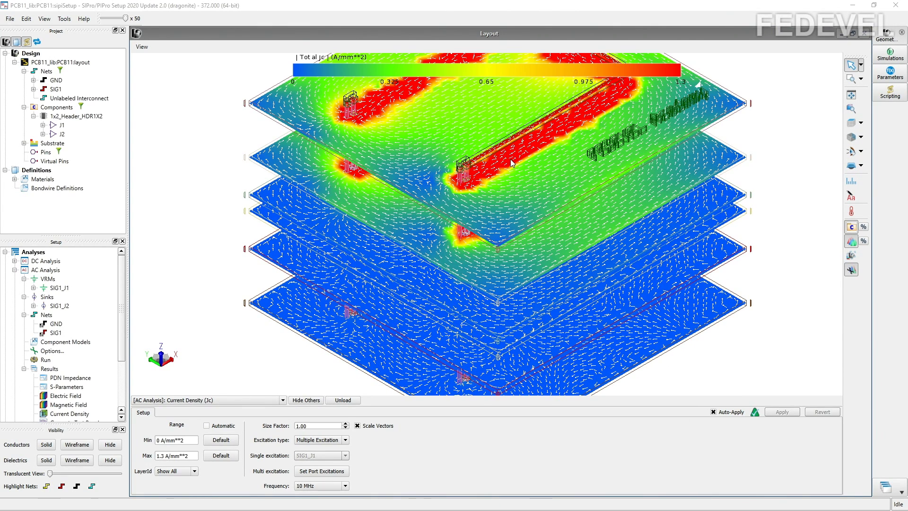
scroll(502, 137, "up", 3)
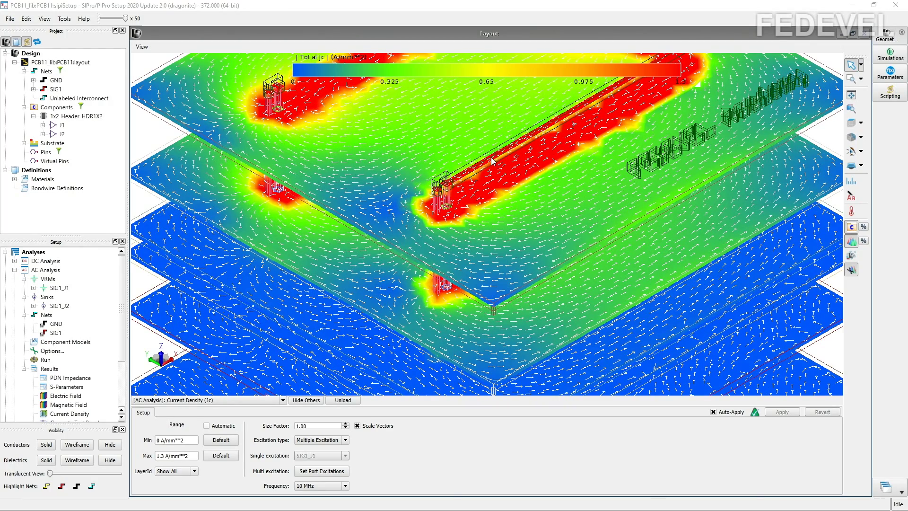
scroll(497, 154, "down", 1)
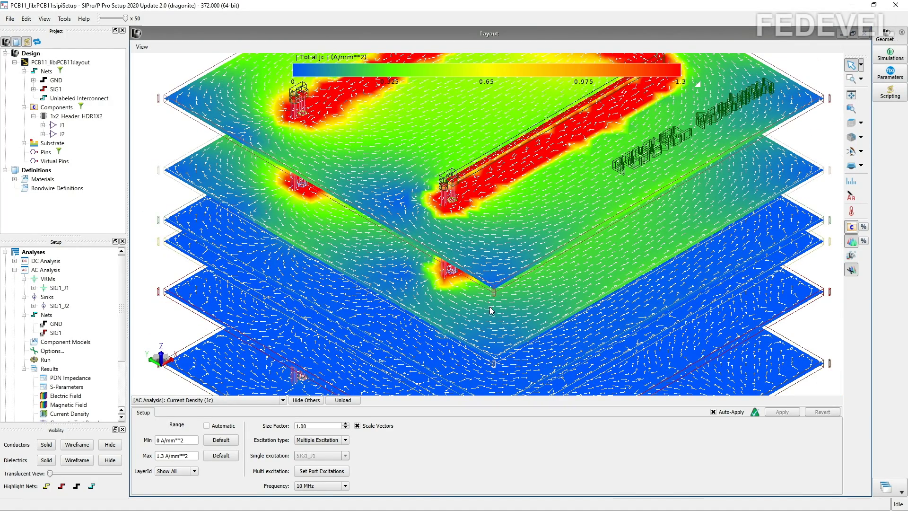
middle_click_drag(491, 312, 510, 241)
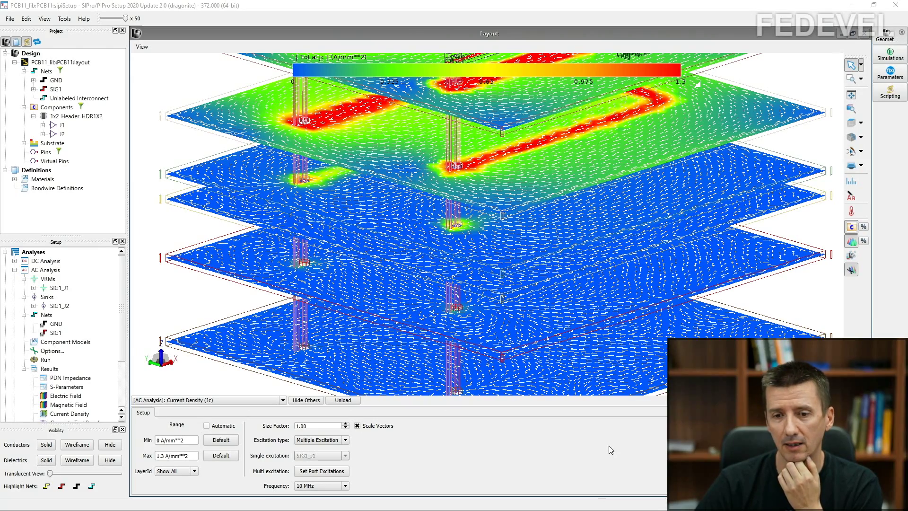
scroll(606, 344, "down", 3)
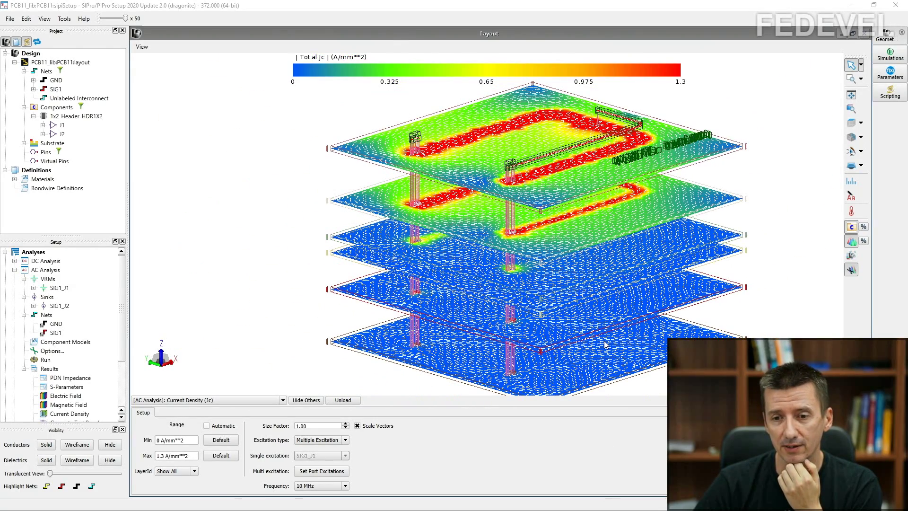
scroll(475, 178, "up", 3)
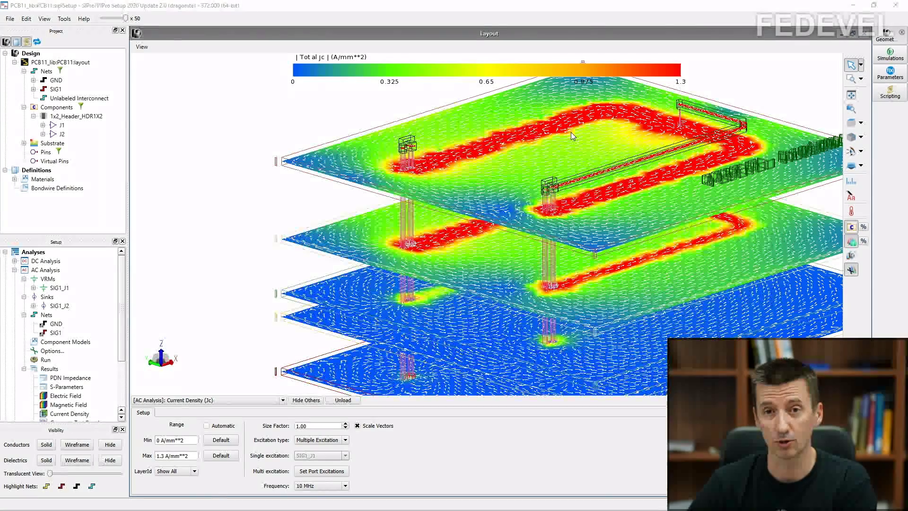
middle_click_drag(505, 232, 523, 239)
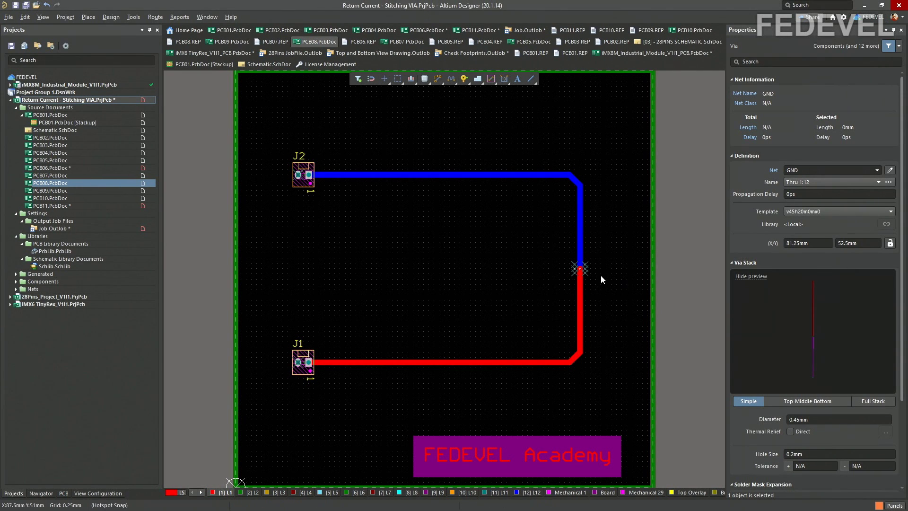
Step: Inspect the stitching vias around the signal via in PCB08.PcbDoc in Altium Designer, and their 1 MHz current density in ADS
scroll(597, 275, "up", 3, "ctrl")
scroll(595, 276, "up", 5, "ctrl")
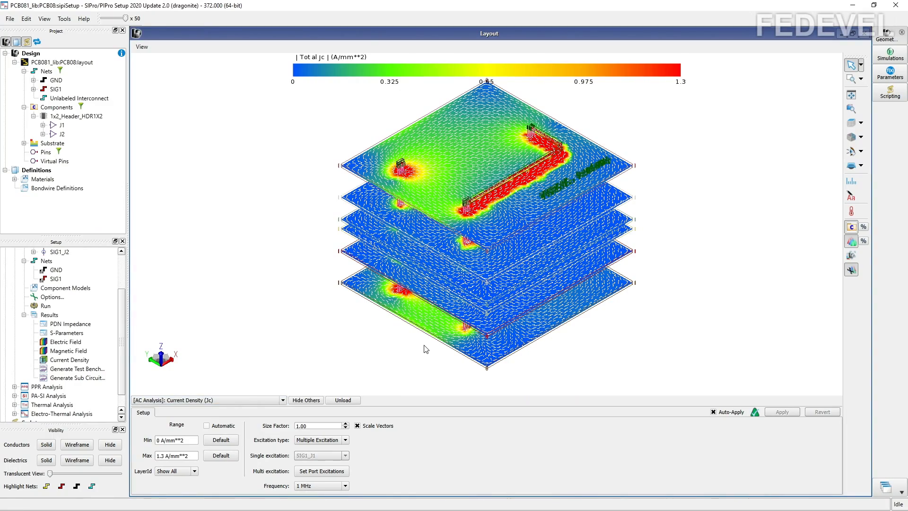
scroll(572, 148, "up", 6)
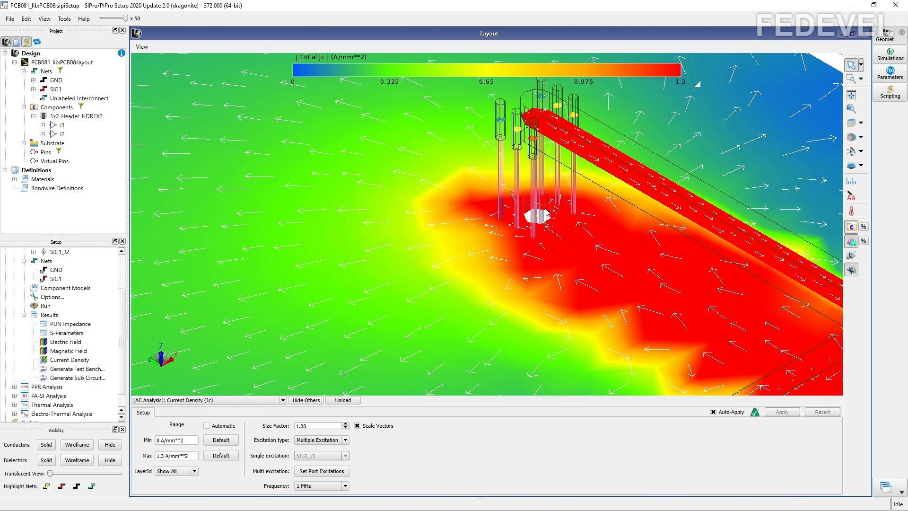
left_click(851, 95)
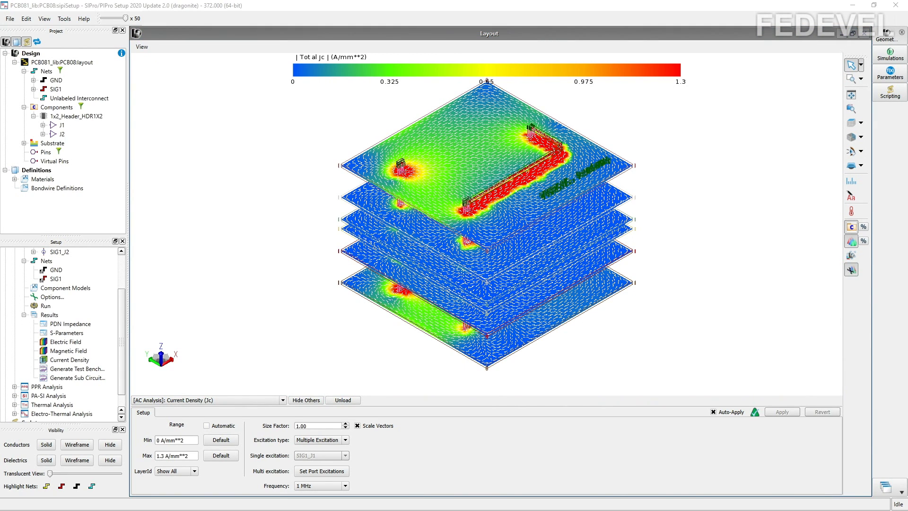
Step: Compare the 1 MHz current density of PCB08 with PCB07 and PCB06, and examine PCB08's stitching vias up close
key("alt+Tab")
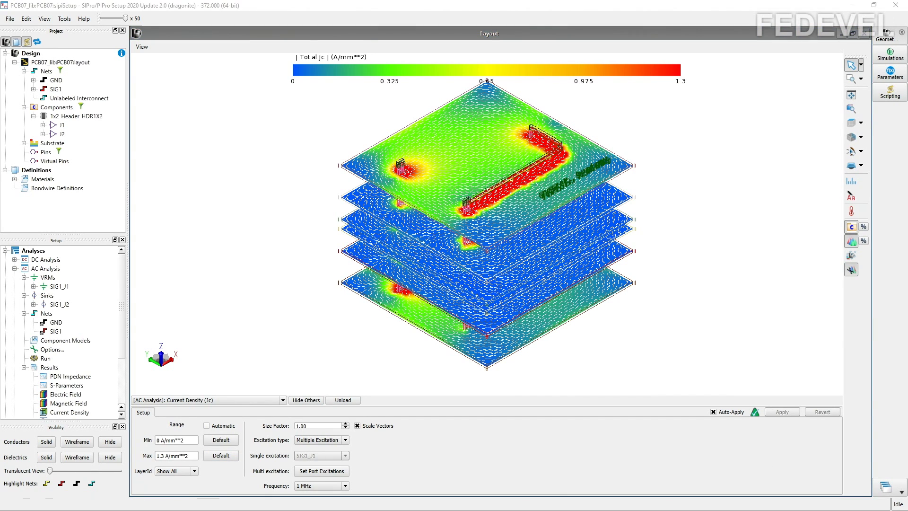
key("alt+Tab")
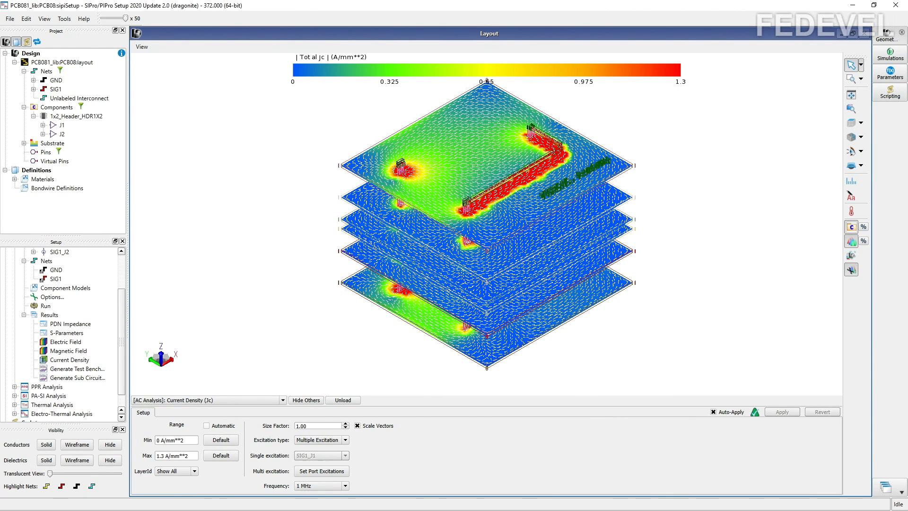
key("alt+Tab")
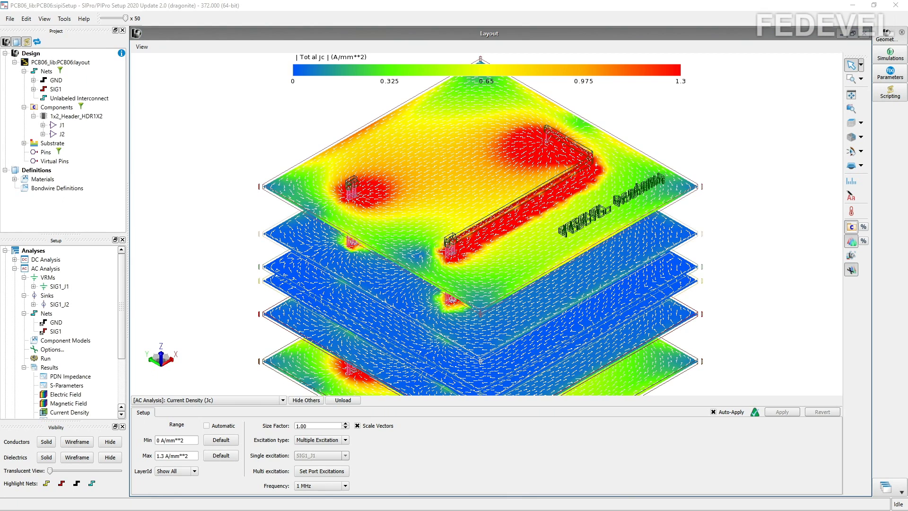
key("alt+Tab")
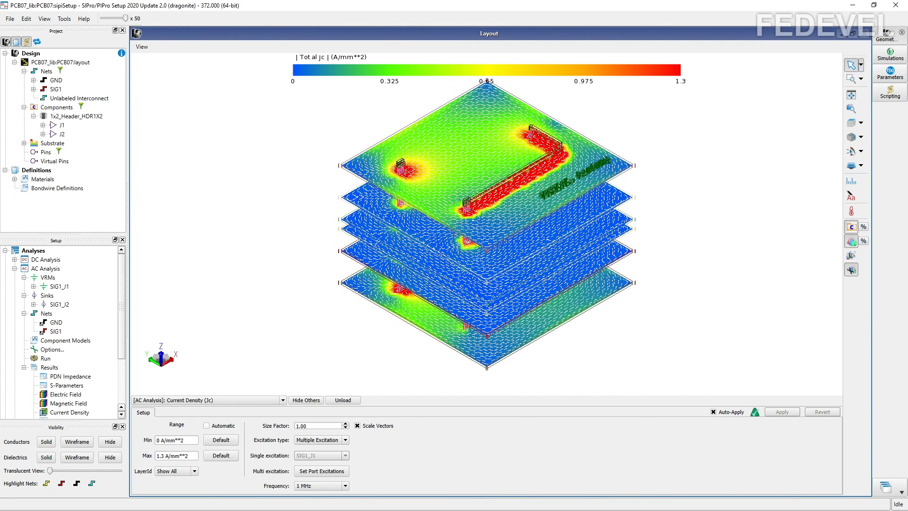
key("alt+Tab")
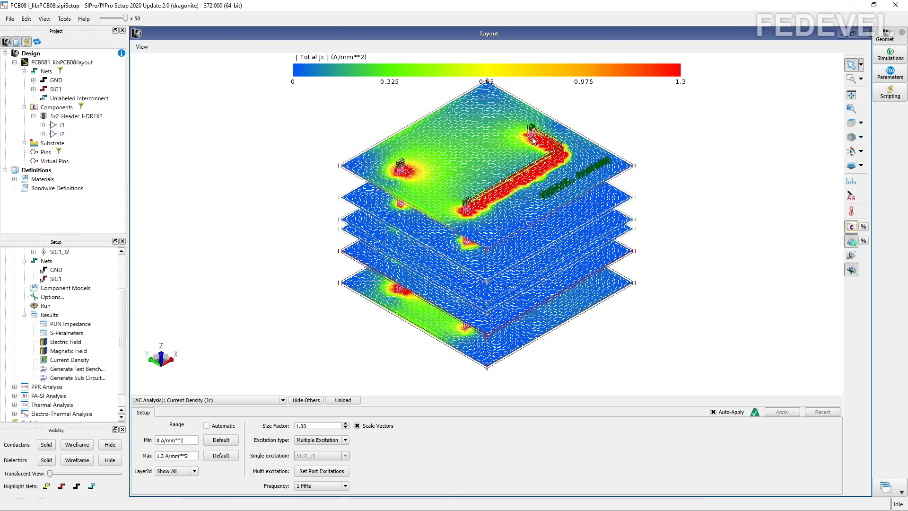
scroll(529, 154, "up", 5)
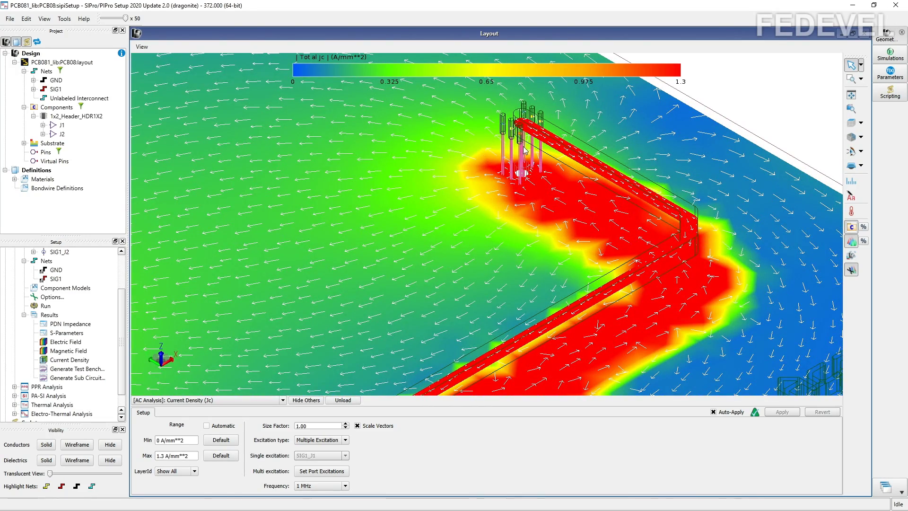
left_click(851, 96)
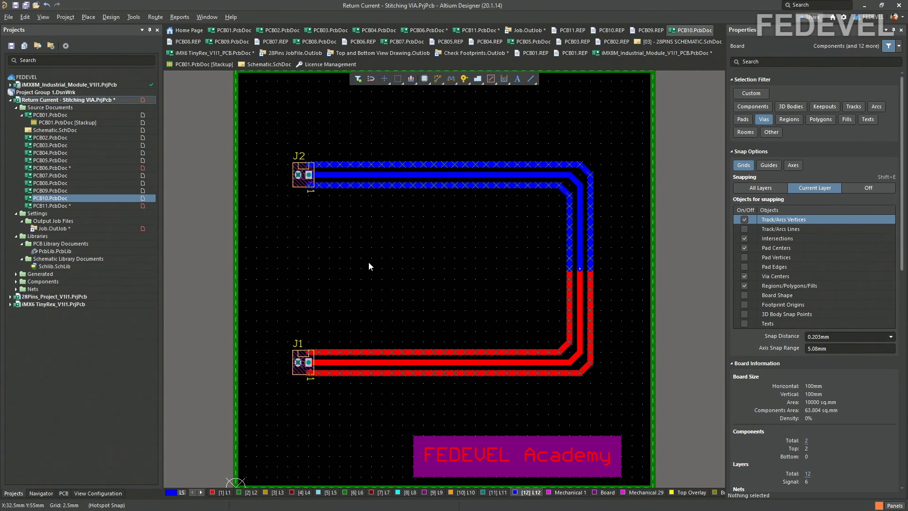
Step: In Altium Designer, inspect PCB10's GND guard tracks and stitching vias alongside the SIG1 track on L1 and L12
scroll(346, 376, "up", 5, "ctrl")
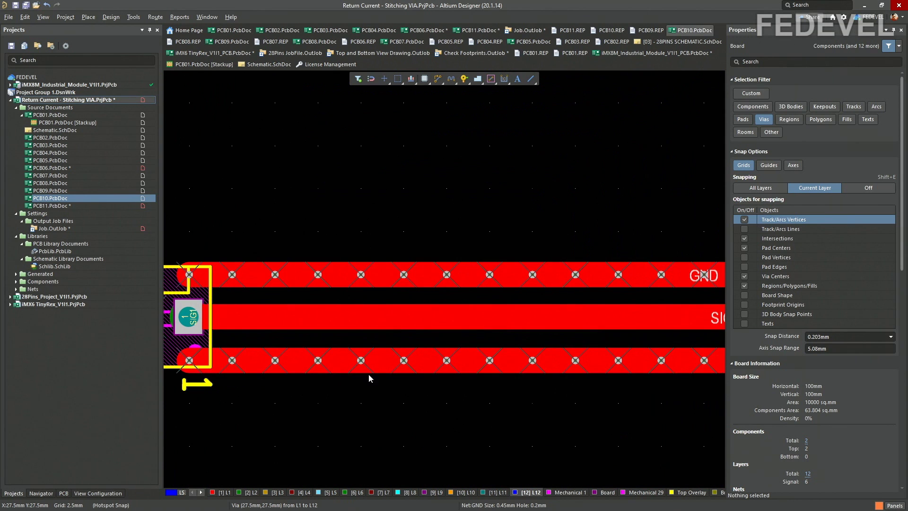
right_click_drag(567, 334, 345, 337)
right_click_drag(637, 312, 467, 466)
right_click_drag(407, 310, 674, 359)
right_click_drag(293, 306, 558, 330)
right_click_drag(627, 331, 346, 308)
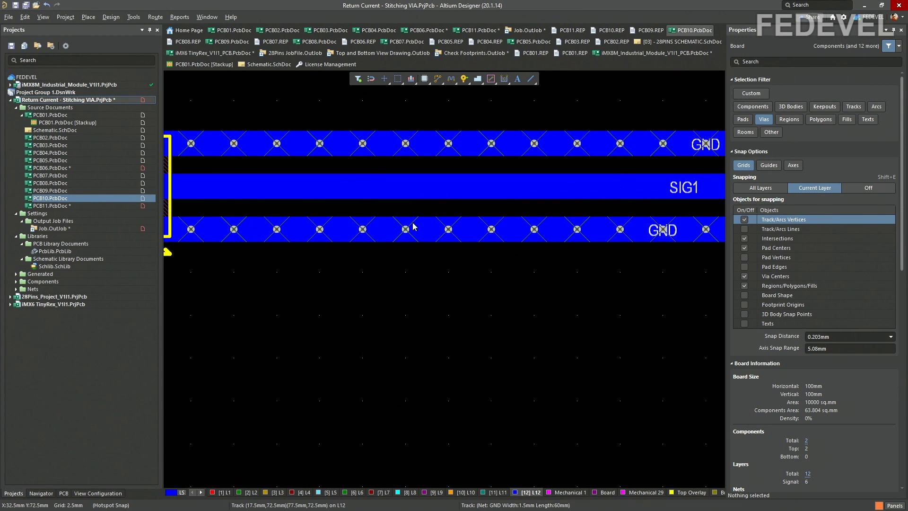
scroll(390, 227, "down", 3)
right_click_drag(632, 325, 326, 103)
right_click_drag(446, 373, 482, 205)
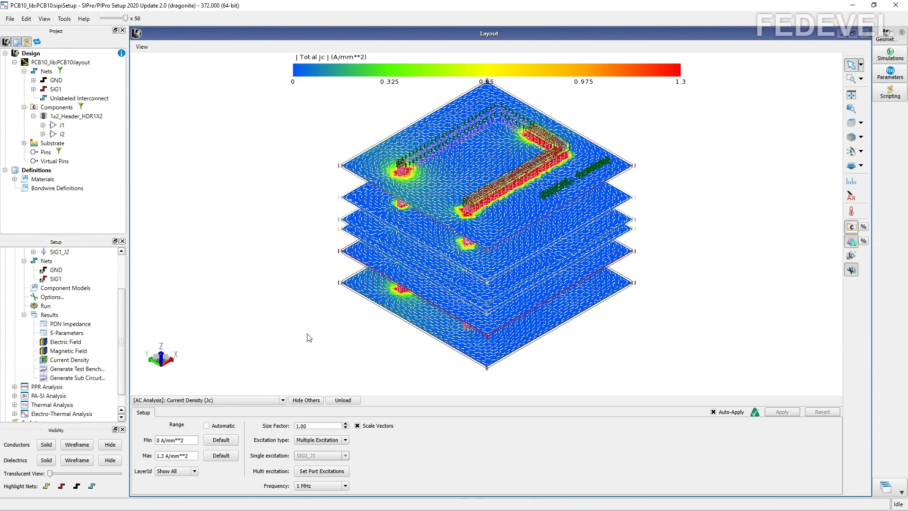
Step: In the PCB10 simulation in ADS, examine the 1 MHz current in the SIG1 track, the guard tracks and the plane below
scroll(492, 134, "up", 6)
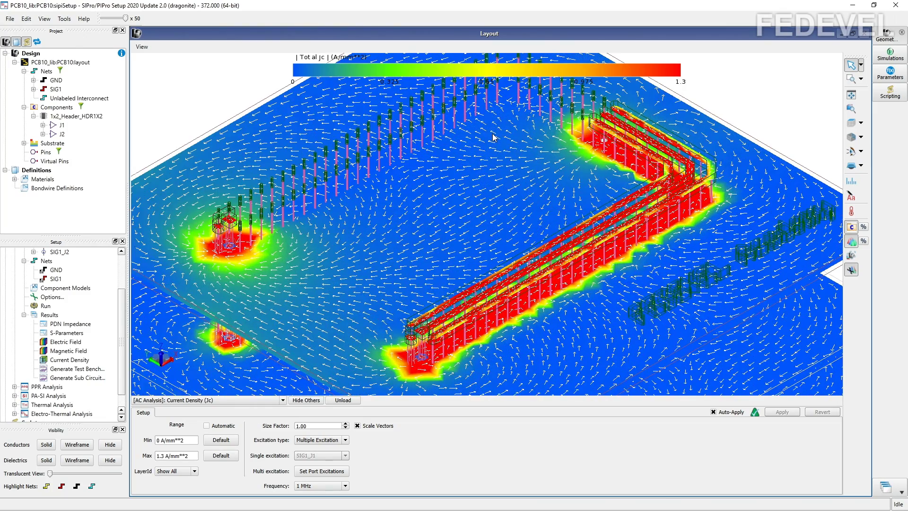
scroll(492, 137, "down", 1)
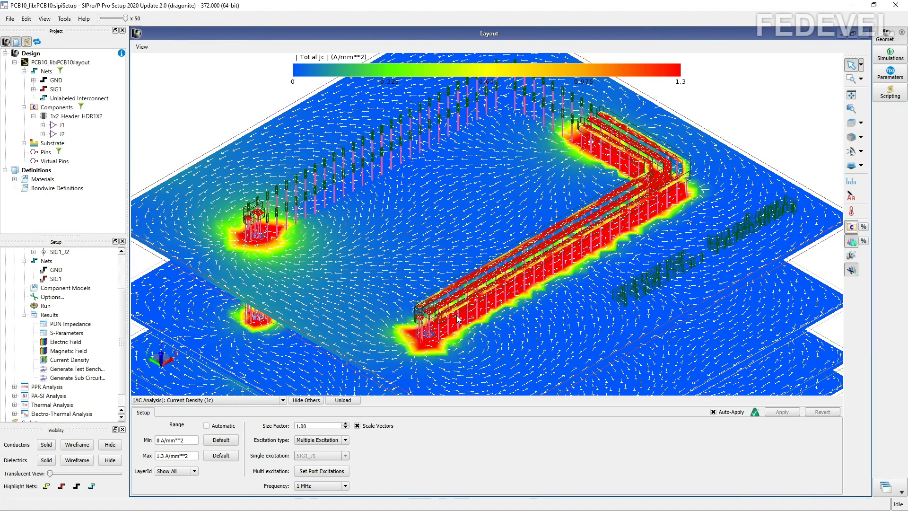
scroll(635, 172, "up", 3)
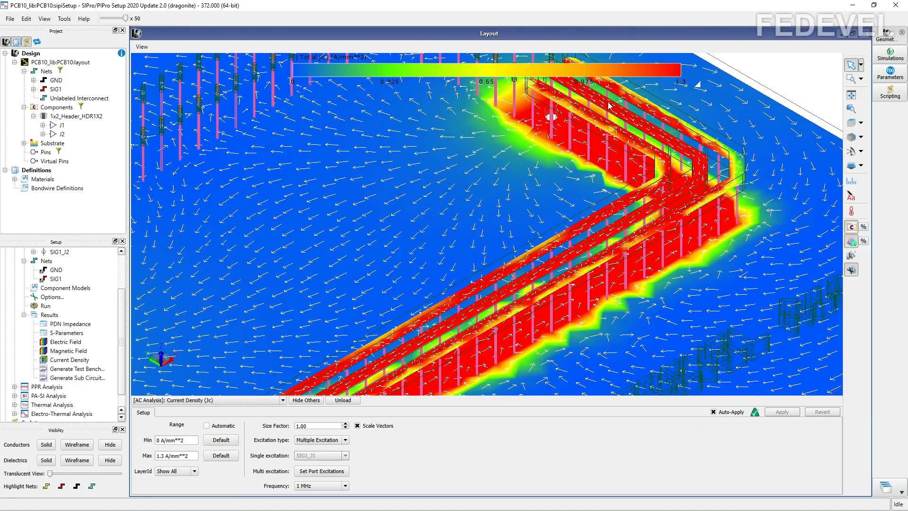
scroll(649, 111, "down", 1)
scroll(649, 111, "down", 2)
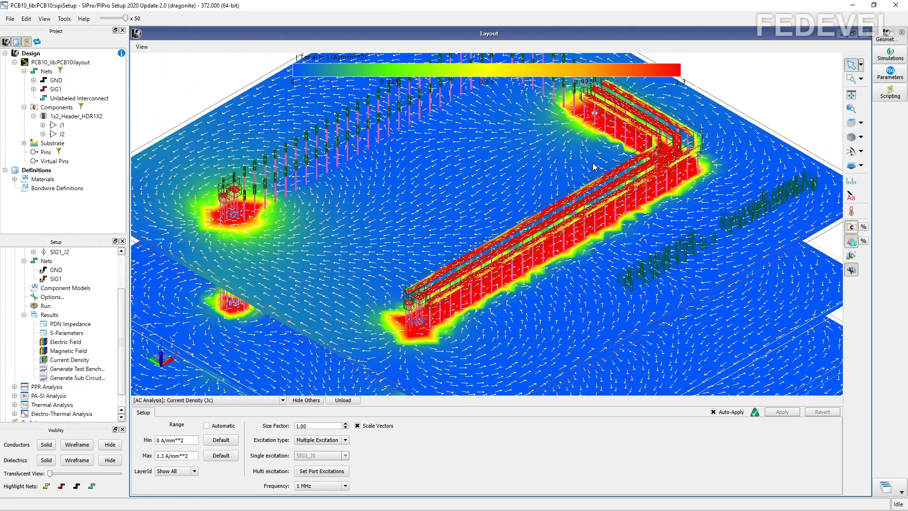
scroll(472, 274, "down", 4)
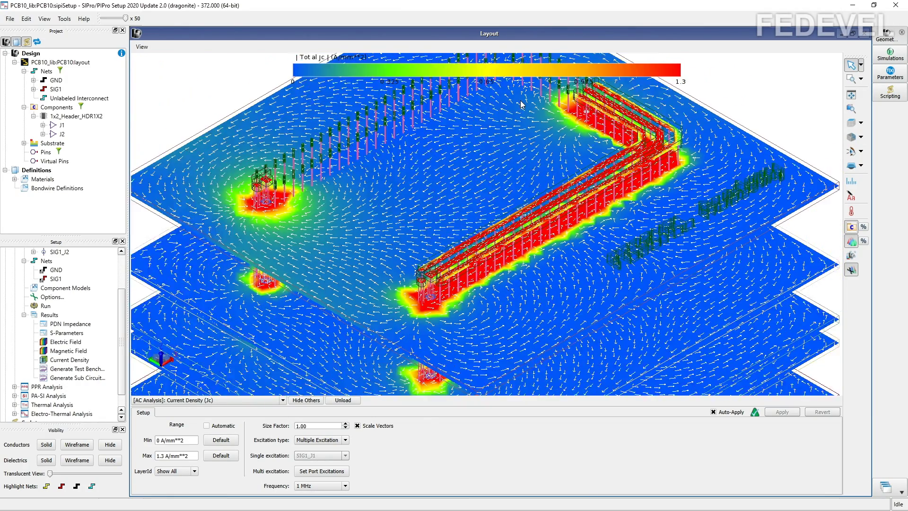
Step: View PCB10's guard tracks and upper plane from a steeper angle, then restore the fitted Back/Left/Top view
mouse_move(415, 321)
left_mouse_down()
mouse_move(435, 209)
mouse_move(412, 336)
left_mouse_up()
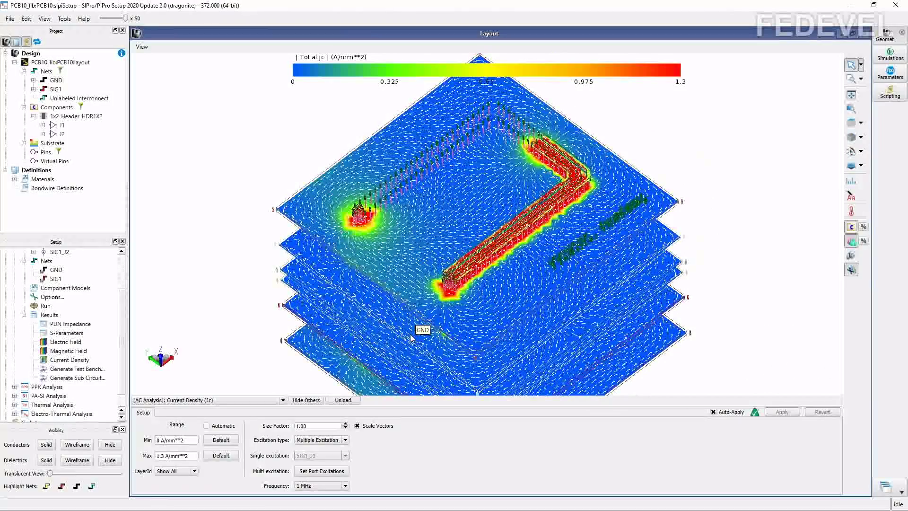
scroll(483, 150, "up", 2)
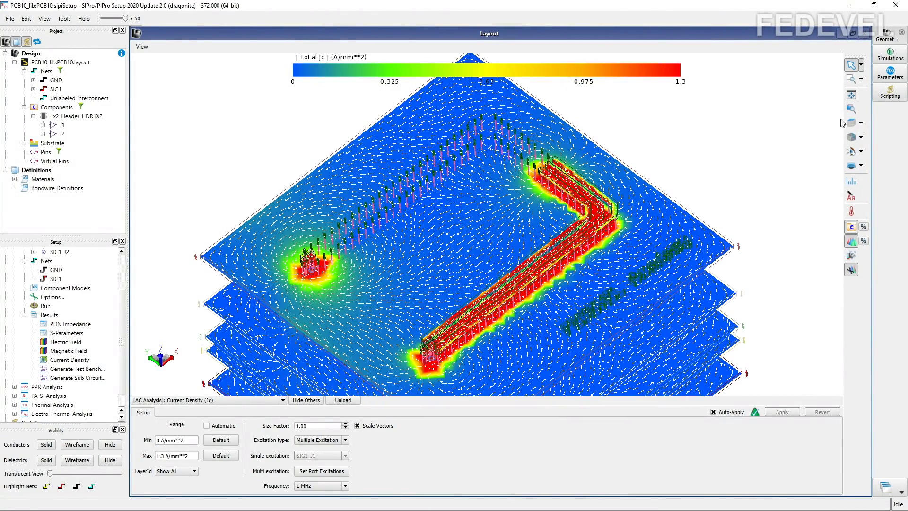
left_click(861, 138)
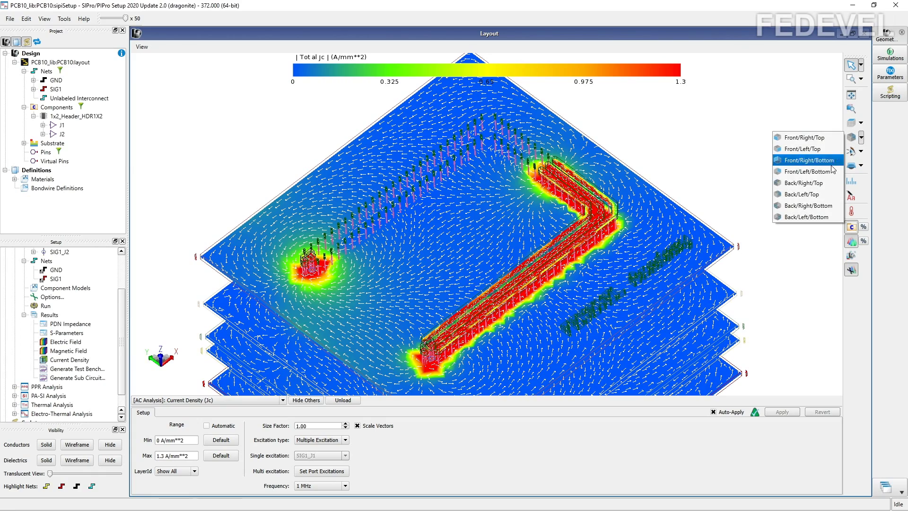
left_click(826, 192)
left_click(851, 95)
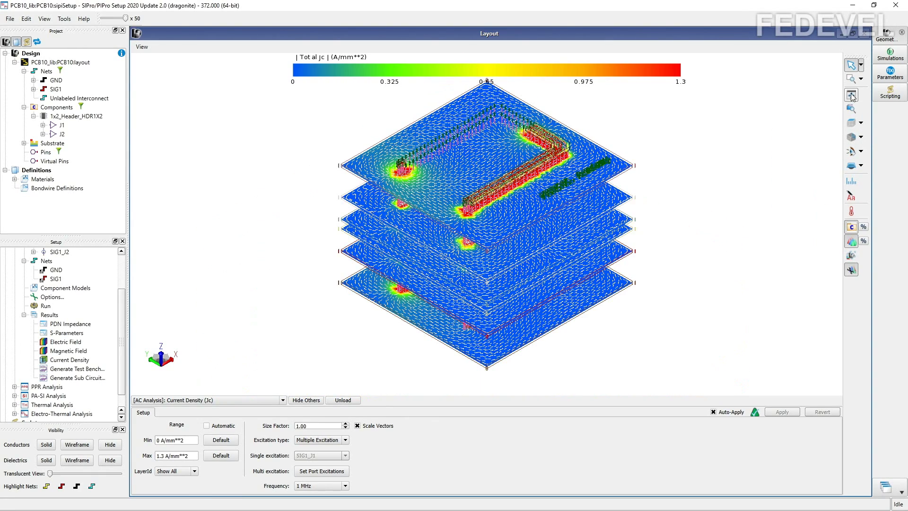